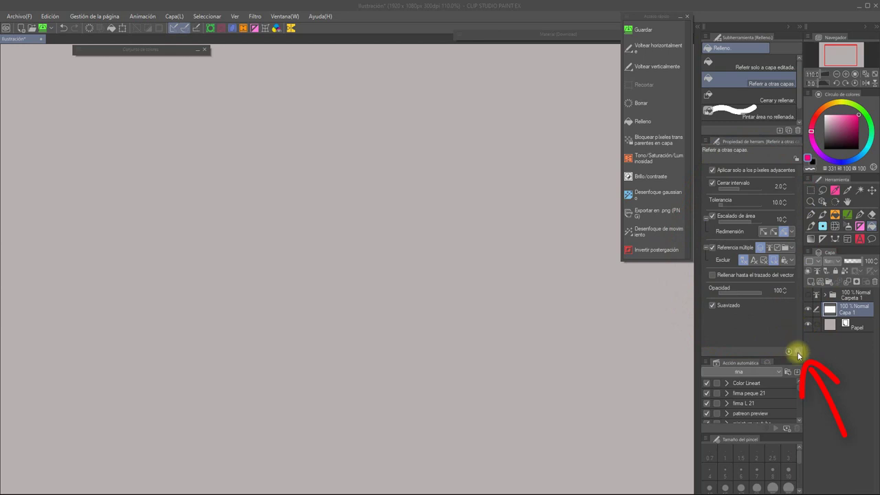
# Step: Examine the detailed settings of the fill sub tool, covering the Relleno, Referencia, Tinta and Suavizado categories
pyautogui.click(800, 353)
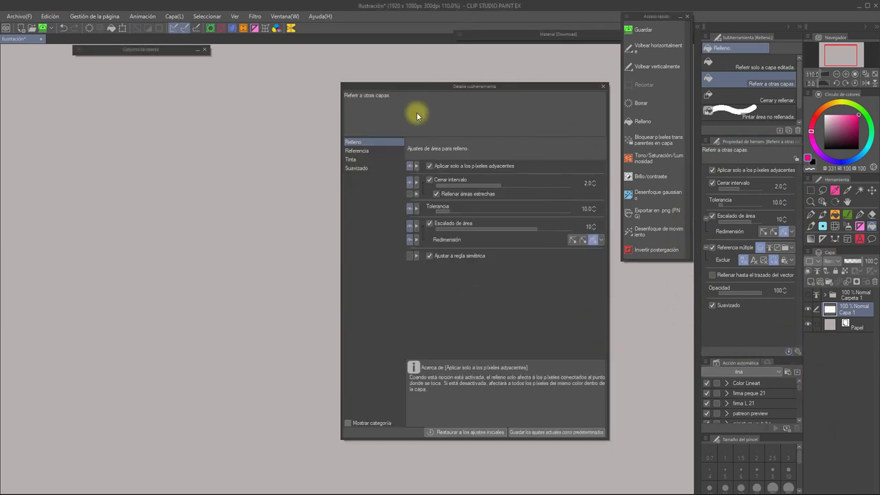
pyautogui.click(379, 152)
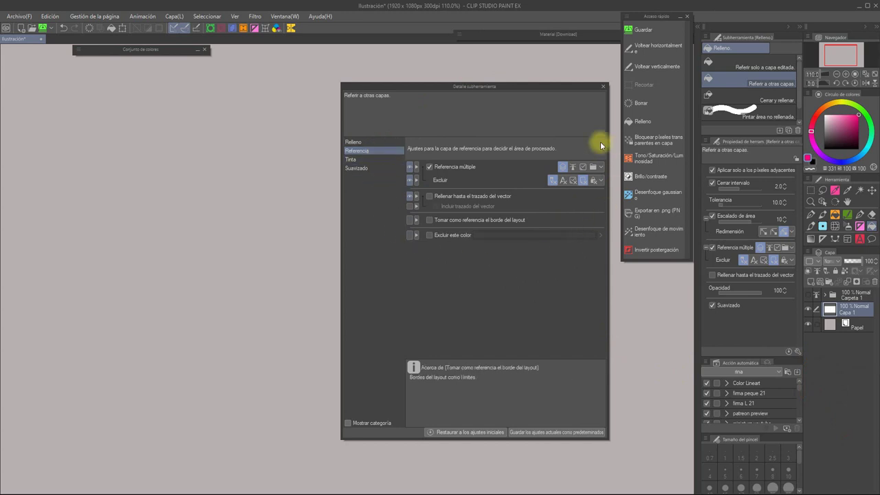
pyautogui.click(372, 160)
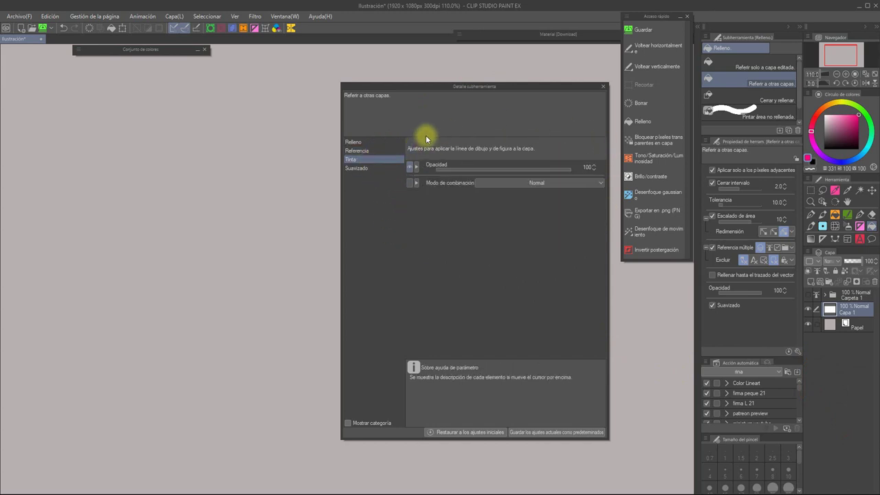
pyautogui.click(372, 168)
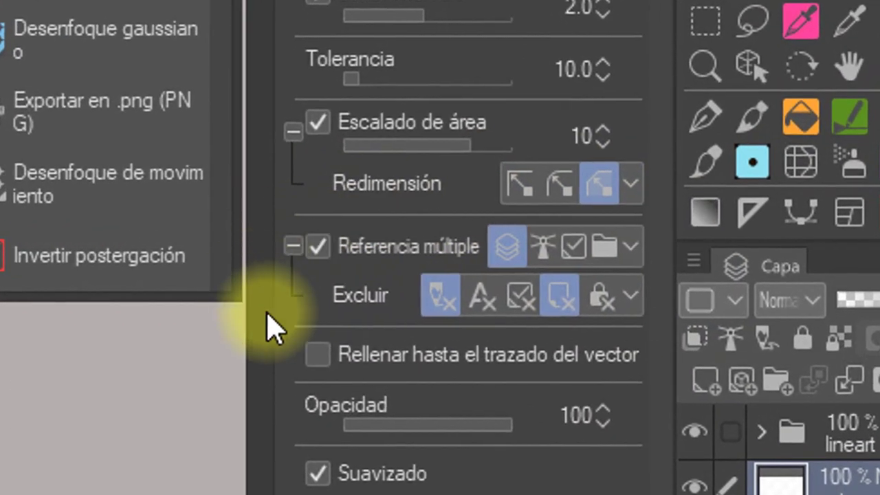
# Step: Set the fill tool's multiple reference to the reference layer and mark the lineart folder as the reference layer
pyautogui.moveTo(405, 298)
pyautogui.mouseDown()
pyautogui.moveTo(717, 281)
pyautogui.moveTo(419, 242)
pyautogui.mouseUp()
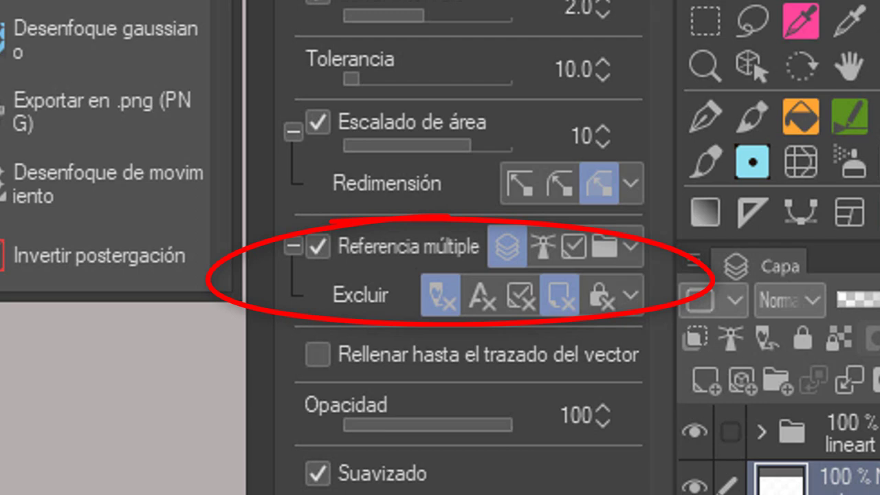
pyautogui.click(546, 256)
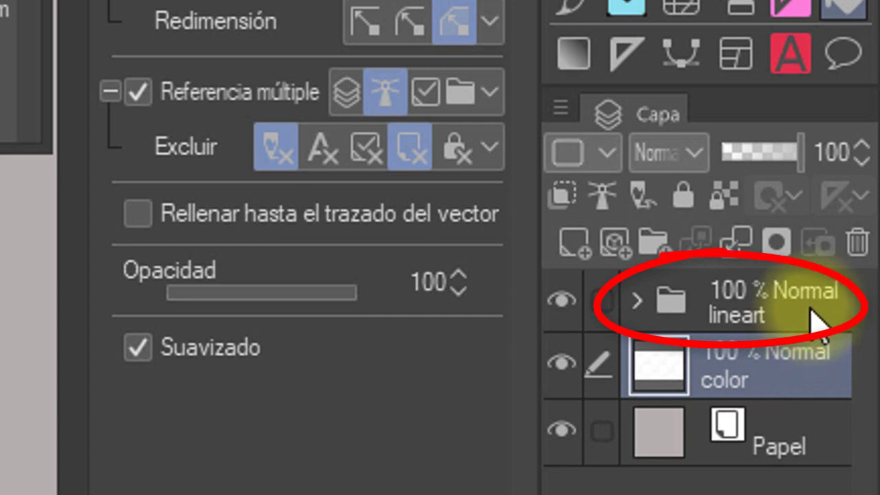
pyautogui.click(817, 325)
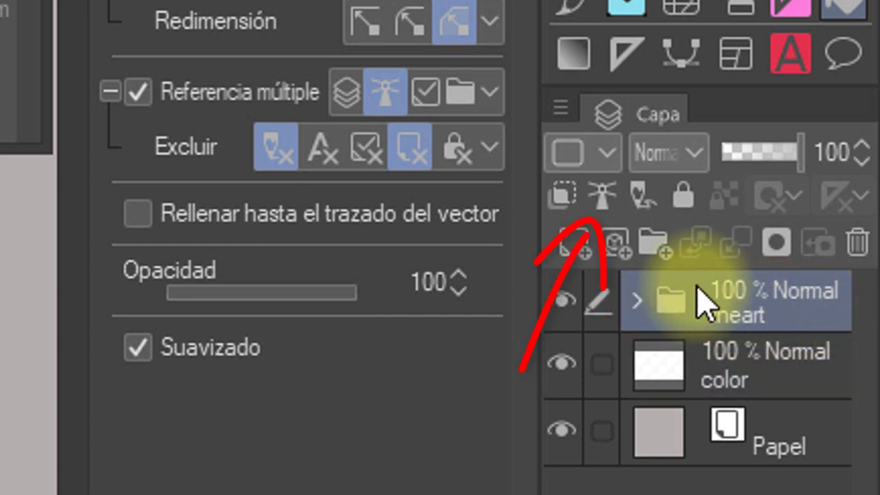
pyautogui.click(604, 205)
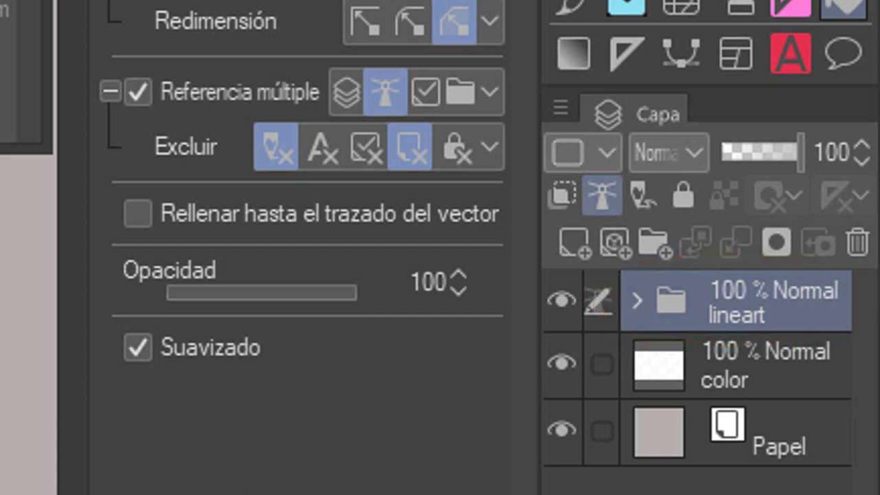
# Step: Fill the circle, square, triangle and star with pink on the color layer
pyautogui.click(779, 384)
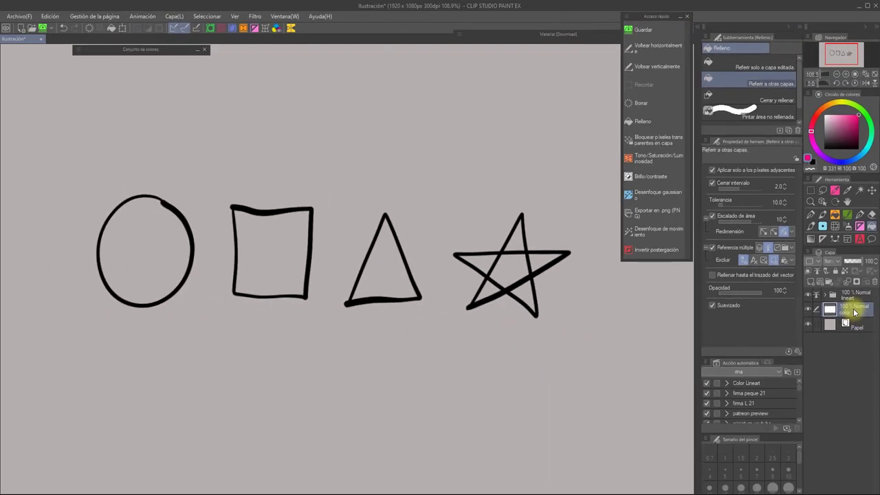
pyautogui.click(173, 274)
pyautogui.click(283, 257)
pyautogui.click(387, 273)
pyautogui.moveTo(486, 264); pyautogui.dragTo(524, 296)
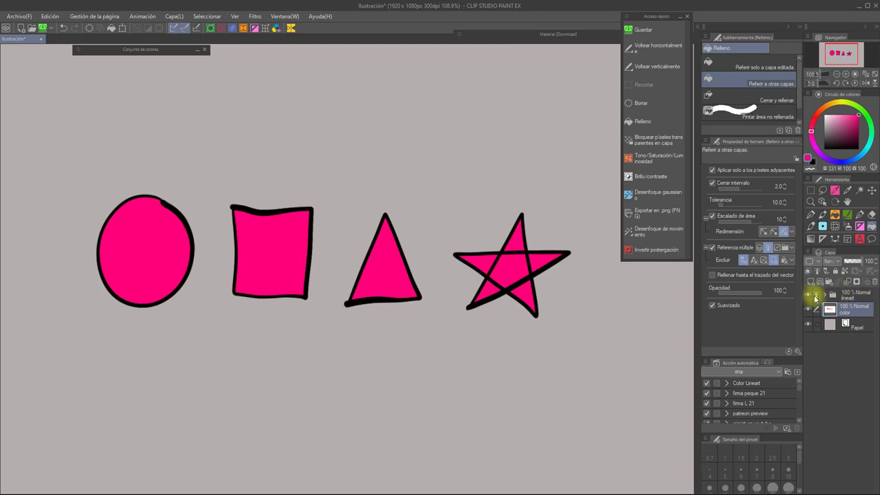
# Step: Toggle the lineart folder's visibility to inspect the pink fills underneath the lines
pyautogui.click(811, 294)
pyautogui.click(811, 295)
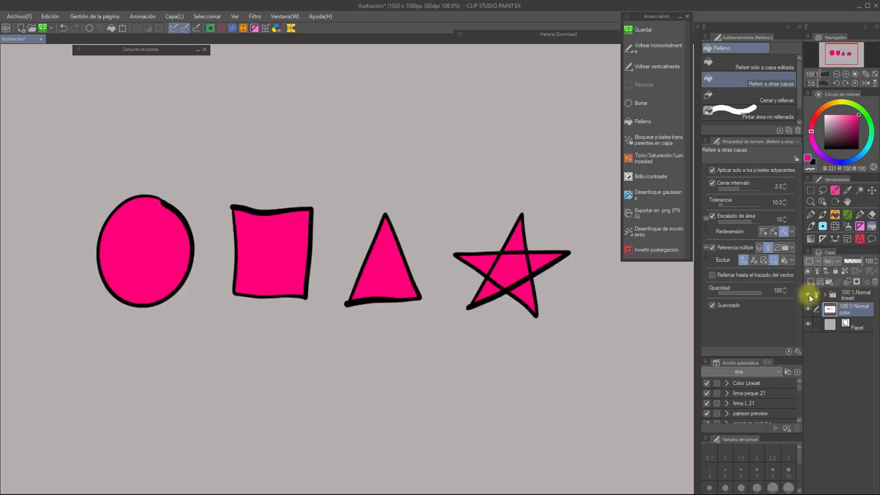
pyautogui.click(811, 295)
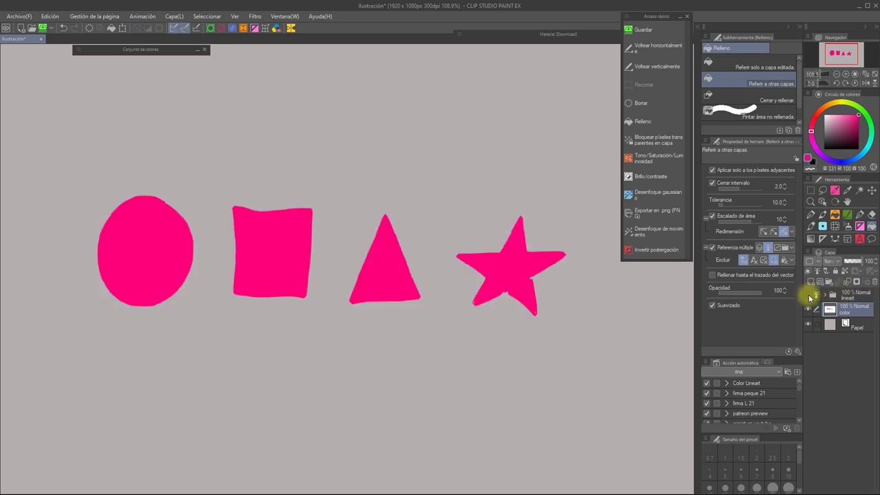
pyautogui.click(810, 295)
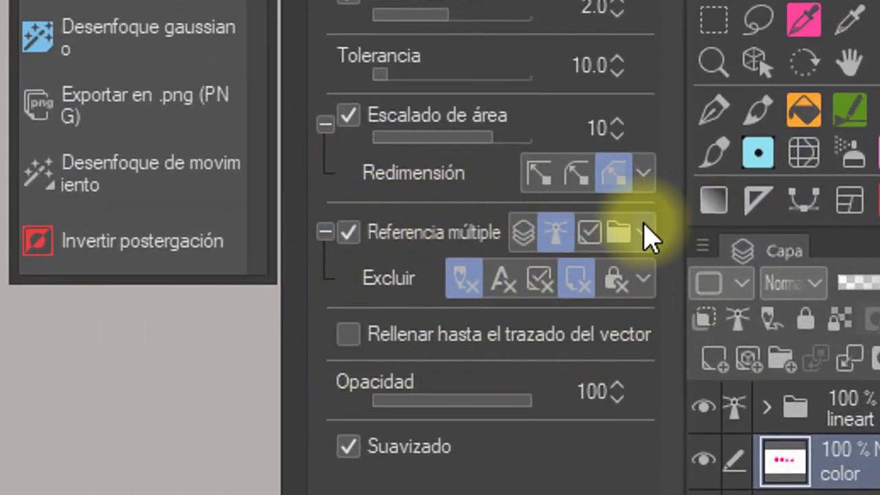
# Step: Review the available multiple reference options of the fill tool, down to the layer in folder option
pyautogui.click(646, 234)
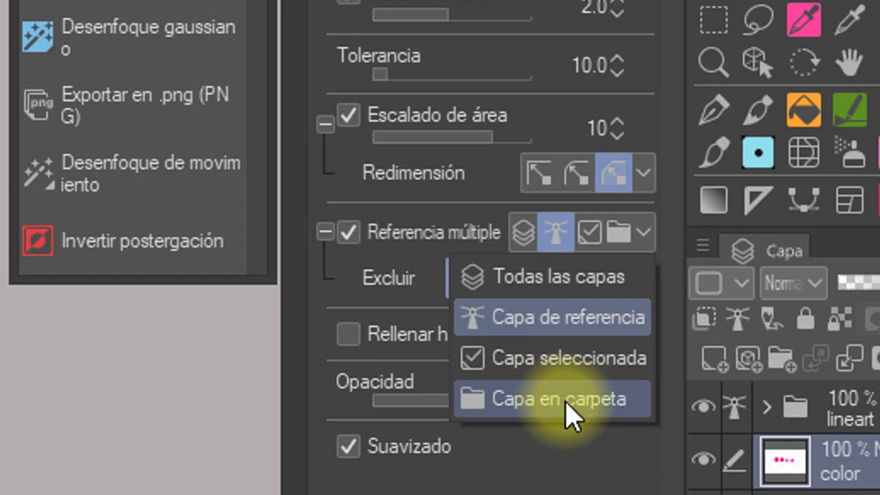
pyautogui.click(644, 234)
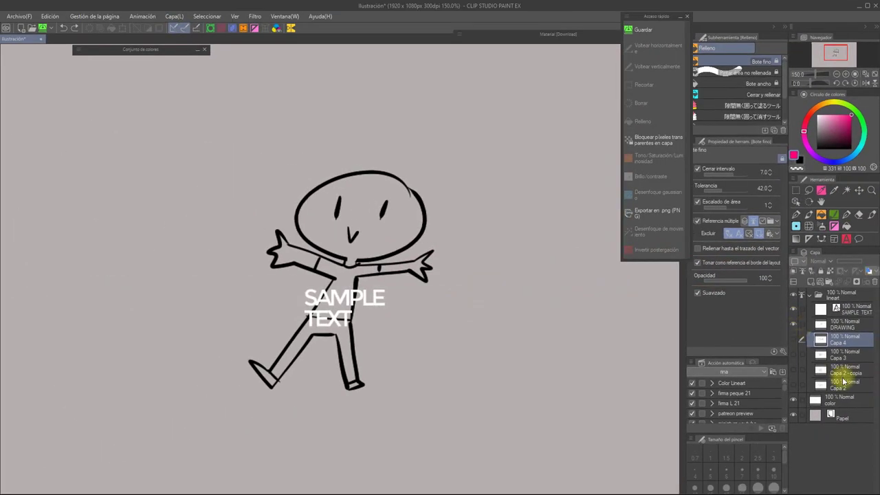
# Step: Fill the figure's shirt with pink on the color layer without excluding text layers from the reference
pyautogui.click(858, 325)
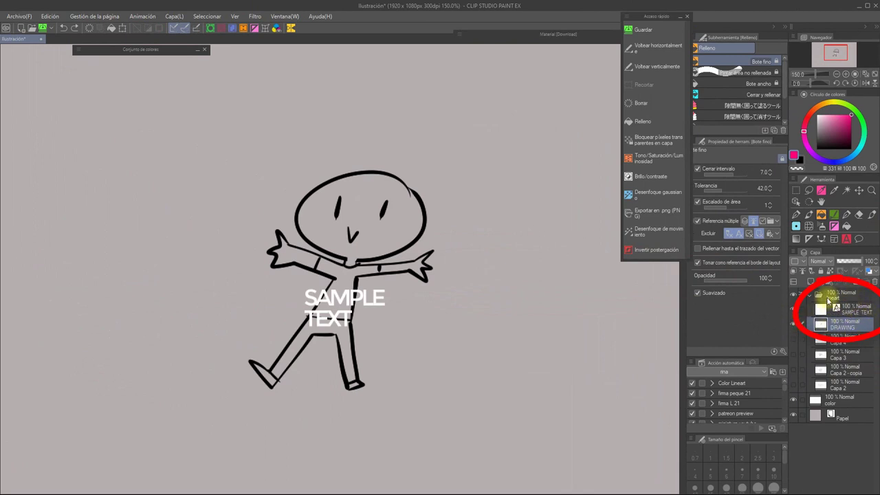
pyautogui.click(836, 400)
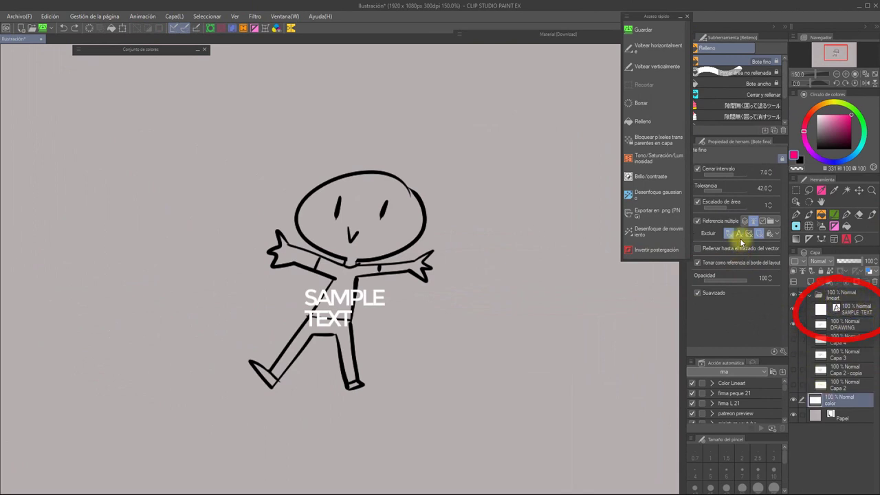
pyautogui.click(344, 282)
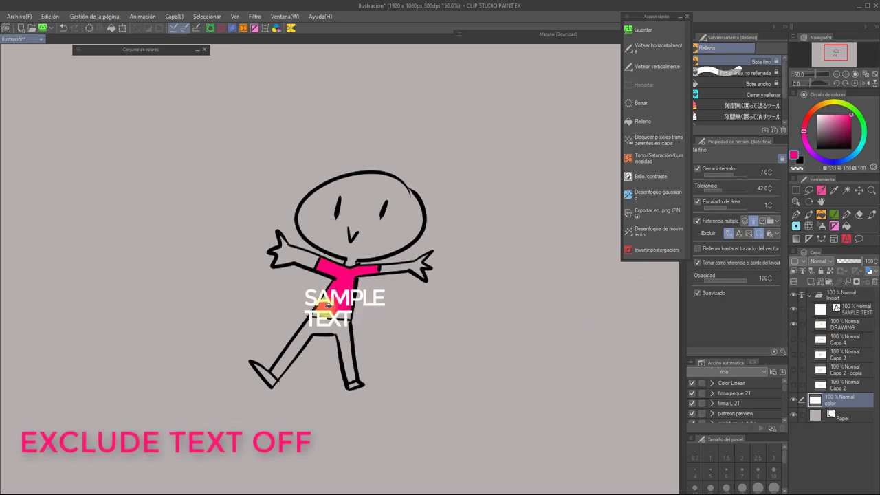
# Step: Check the shirt fill with the SAMPLE TEXT layer hidden, show the text again and undo the fill
pyautogui.click(793, 309)
pyautogui.click(793, 309)
pyautogui.click(794, 308)
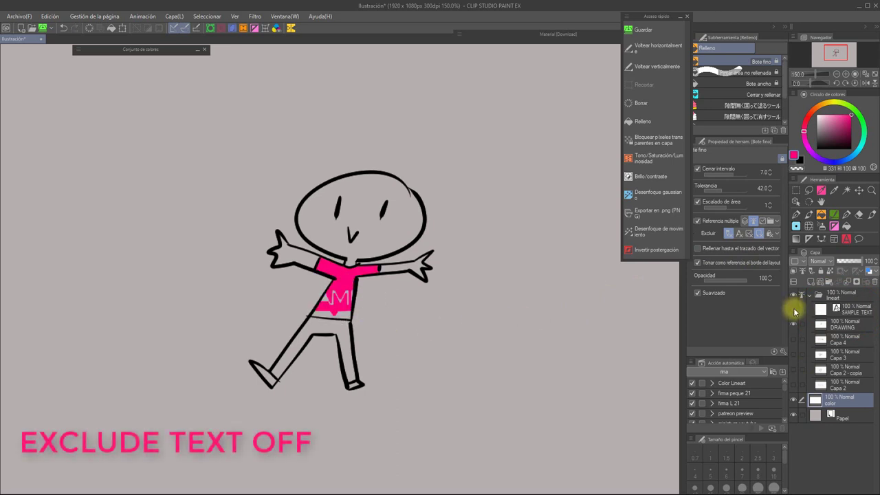
pyautogui.click(794, 309)
pyautogui.hotkey('ctrl', 'z')
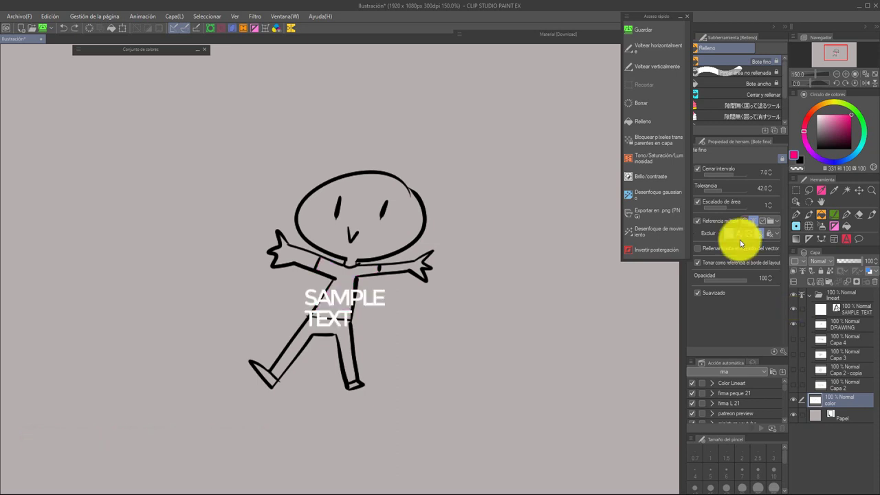
# Step: Exclude text layers from the fill reference and fill the figure's shirt with pink on the color layer
pyautogui.click(739, 234)
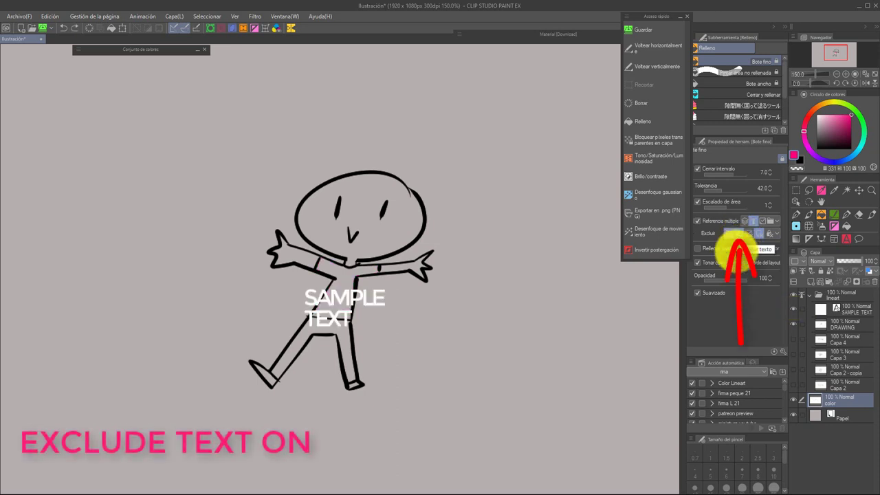
pyautogui.click(340, 277)
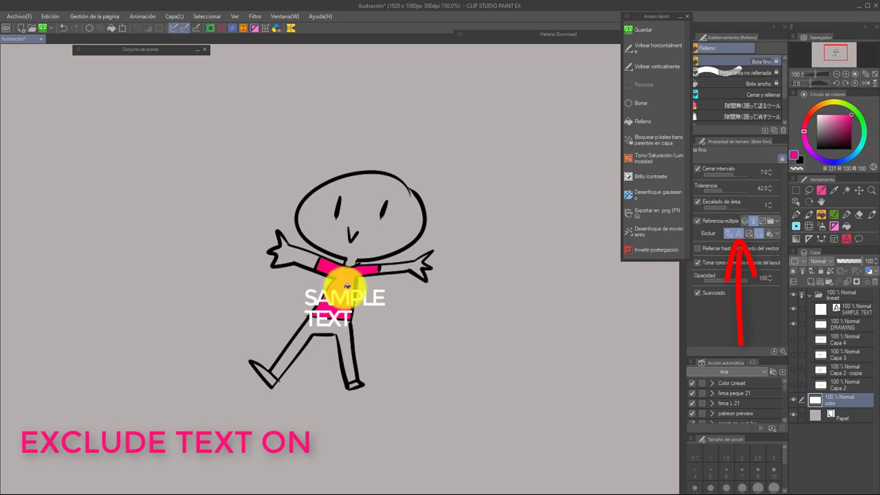
# Step: Toggle the SAMPLE TEXT layer's visibility to inspect the shirt fill behind the text
pyautogui.click(794, 311)
pyautogui.click(794, 309)
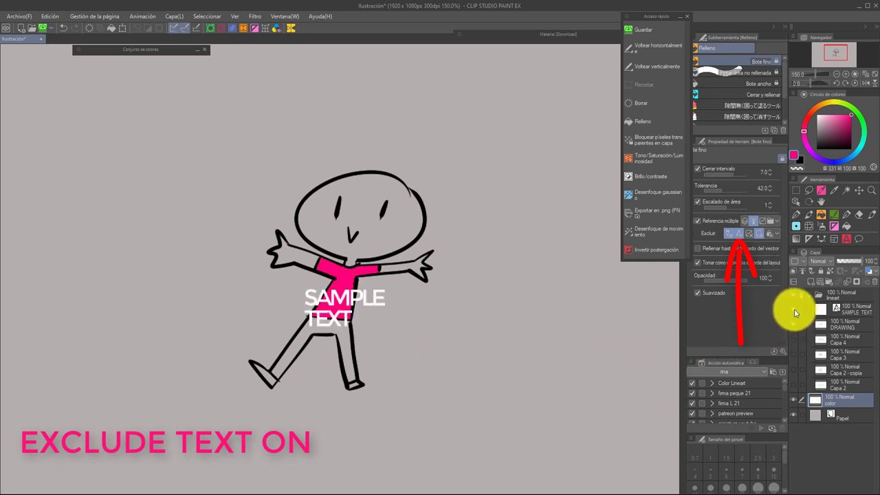
pyautogui.click(794, 309)
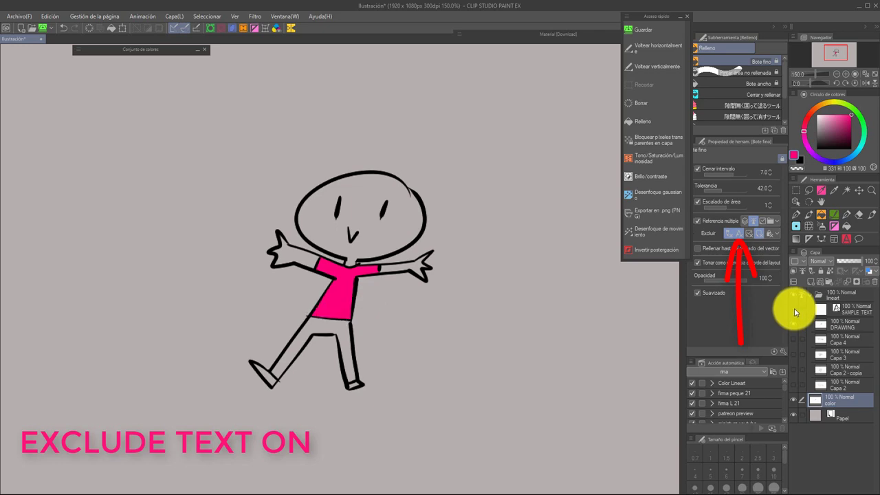
pyautogui.click(794, 309)
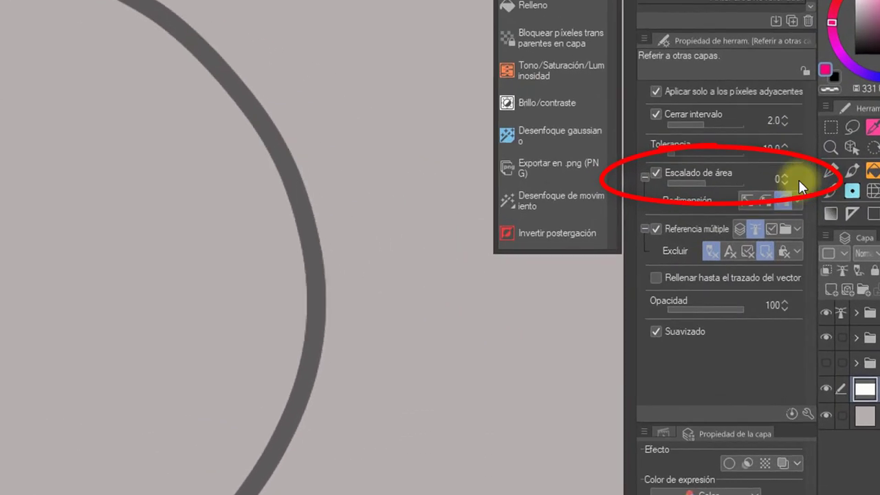
# Step: Try filling the circle with pink at an area scaling of 0, and undo the fill
pyautogui.click(139, 366)
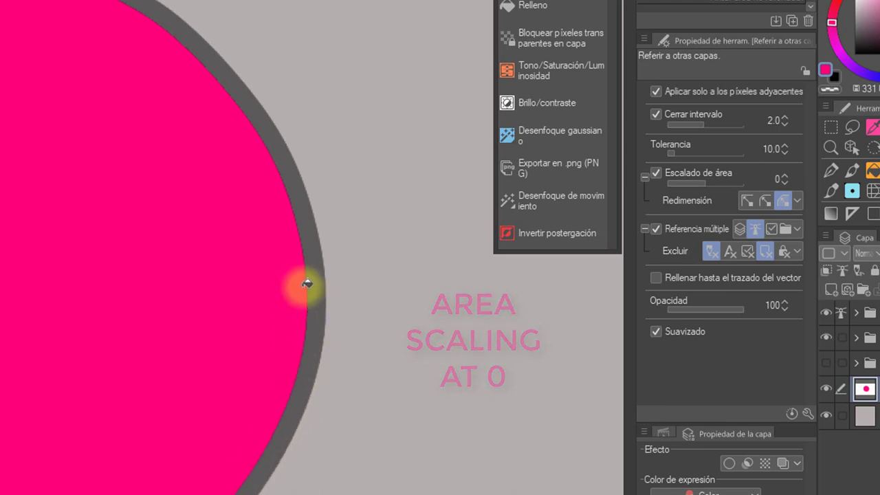
pyautogui.hotkey('ctrl', 'z')
# Step: Set the area scaling to 20, try a pink fill inside the circle, and undo the fill
pyautogui.moveTo(787, 175); pyautogui.dragTo(787, 175)
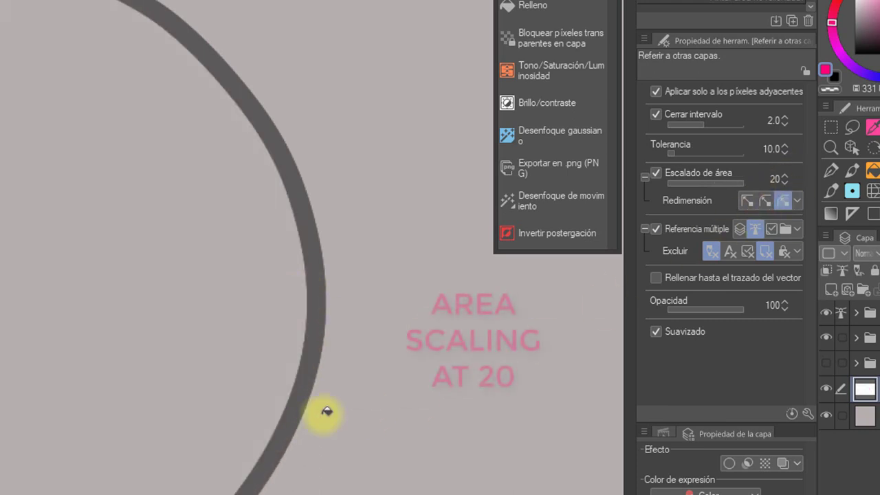
pyautogui.click(180, 337)
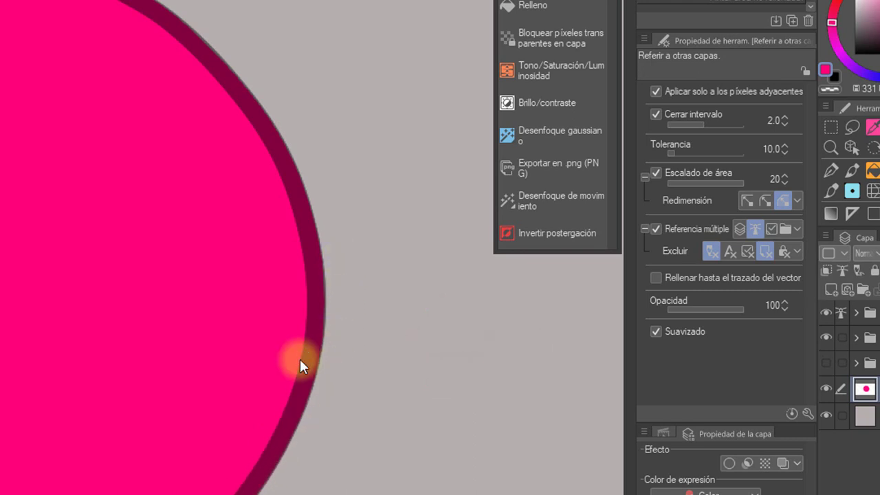
pyautogui.hotkey('ctrl', 'z')
# Step: Set the area scaling to -5 and fill the circle with pink
pyautogui.click(785, 182)
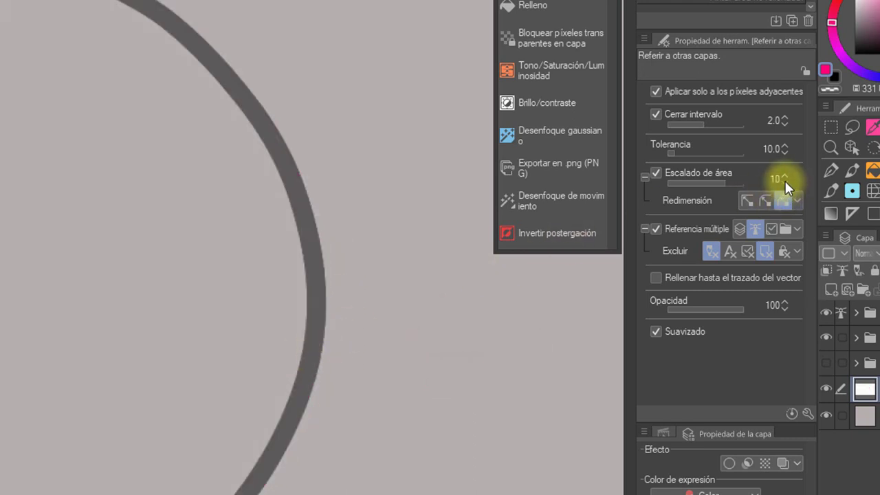
pyautogui.click(785, 182)
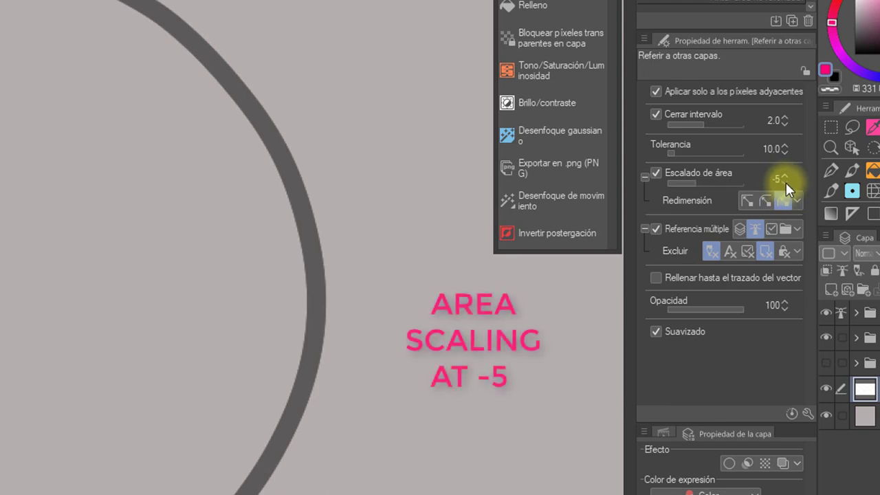
pyautogui.click(239, 367)
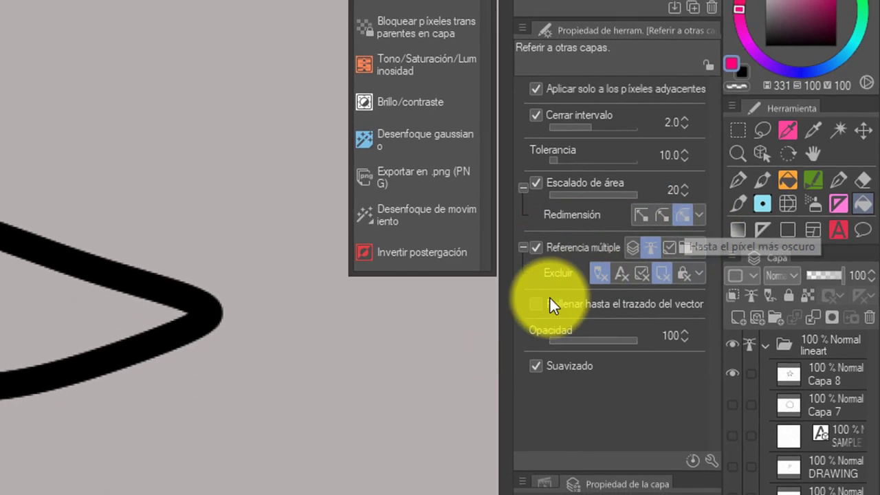
# Step: Fill the star with pink on the color layer and lower the lineart folder's opacity to 51%
pyautogui.click(436, 279)
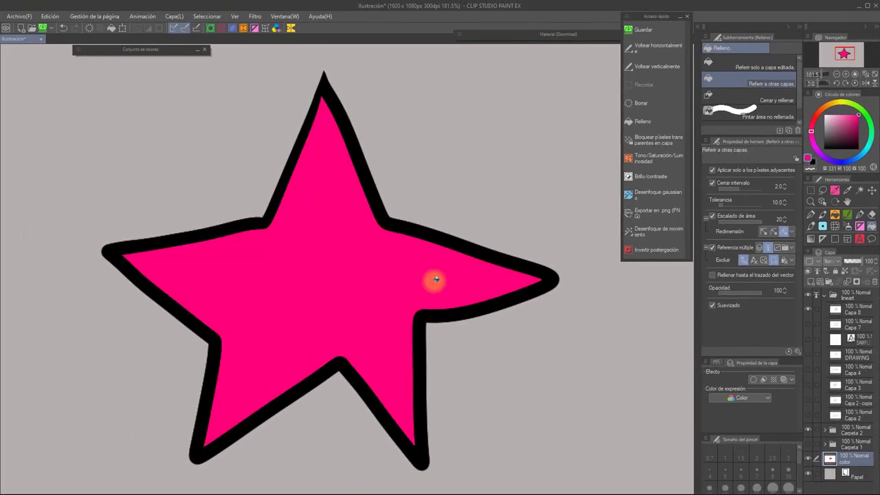
pyautogui.click(852, 296)
pyautogui.moveTo(859, 261); pyautogui.dragTo(854, 264)
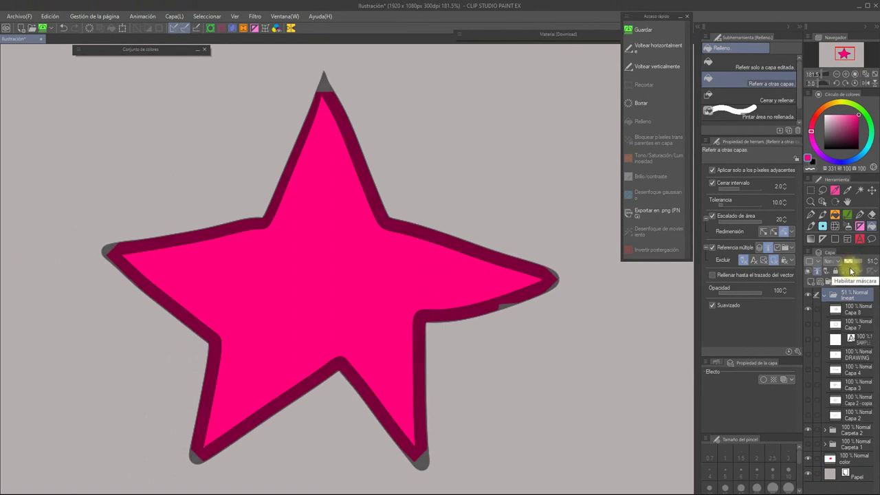
# Step: Clear the star's pink fill from the color layer
pyautogui.click(853, 458)
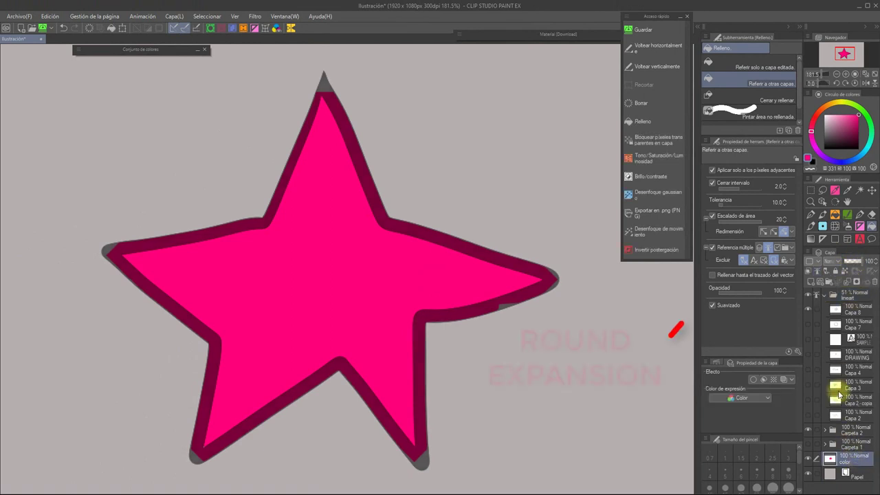
pyautogui.click(664, 108)
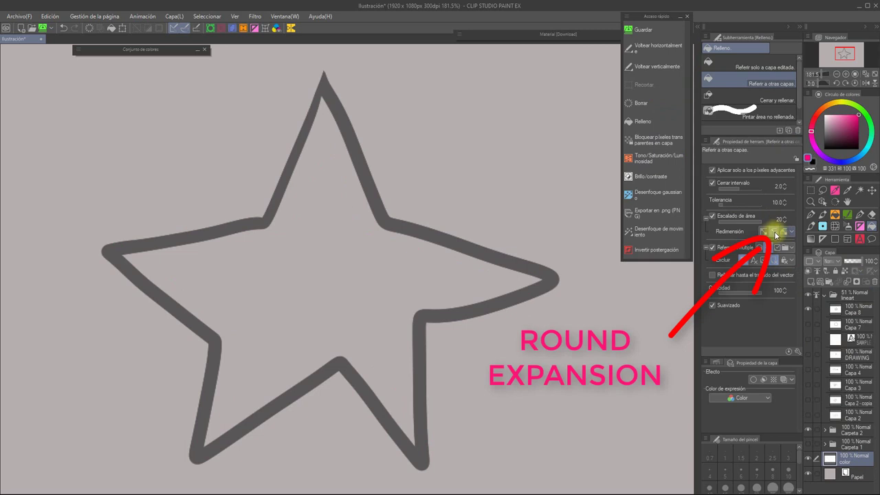
# Step: Fill the star with pink using round expansion, undo it, and refill the star using square expansion
pyautogui.click(774, 232)
pyautogui.click(420, 272)
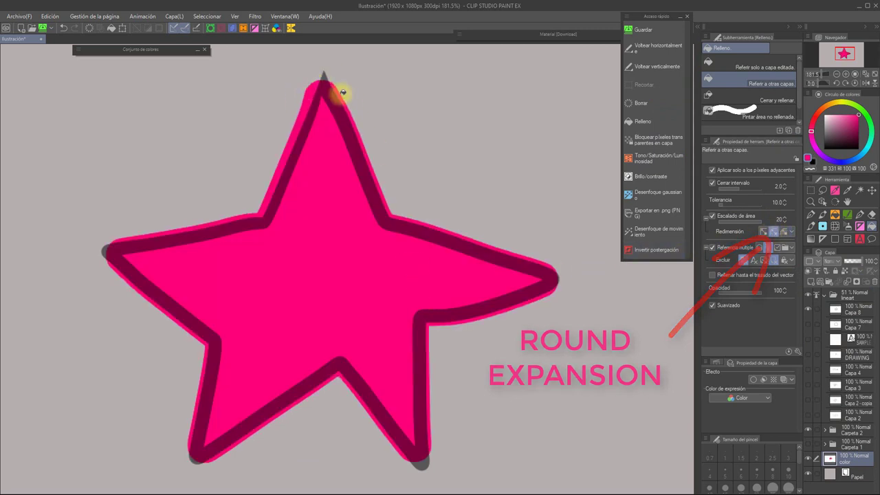
pyautogui.click(765, 233)
pyautogui.hotkey('ctrl', 'z')
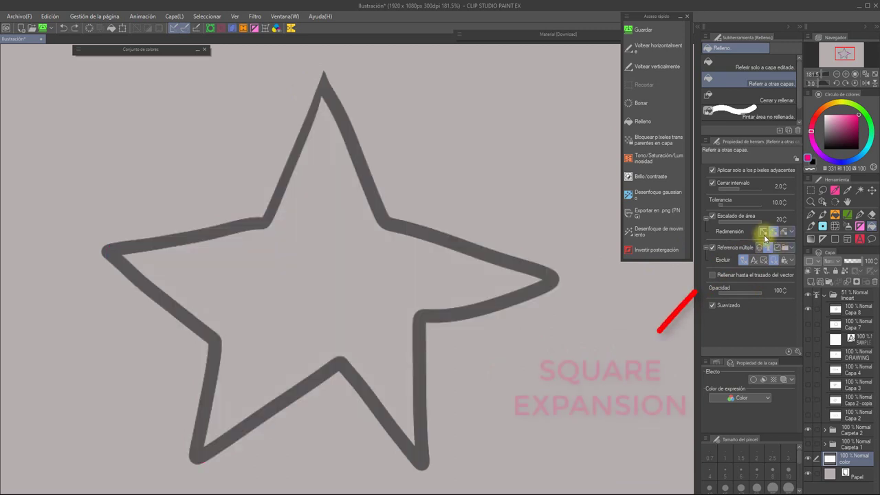
pyautogui.click(367, 275)
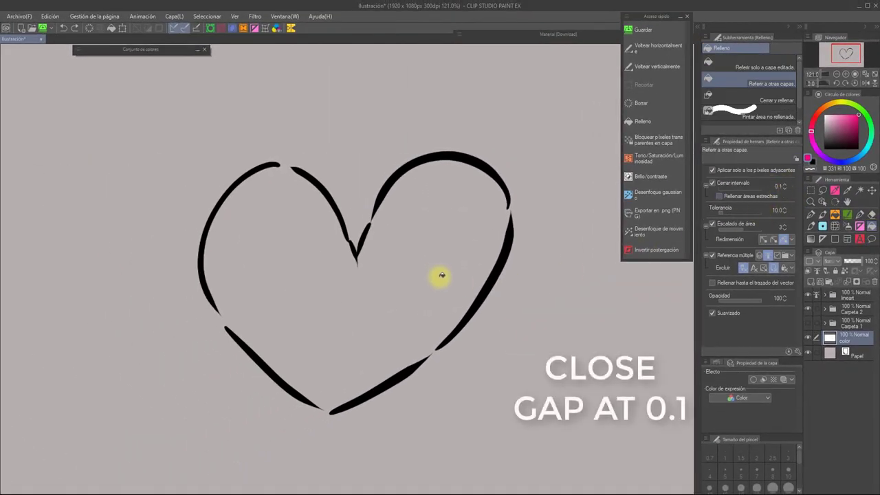
# Step: Try pink fills inside the broken-line heart with close gap at 0.1 and at 20, undoing each one
pyautogui.click(442, 275)
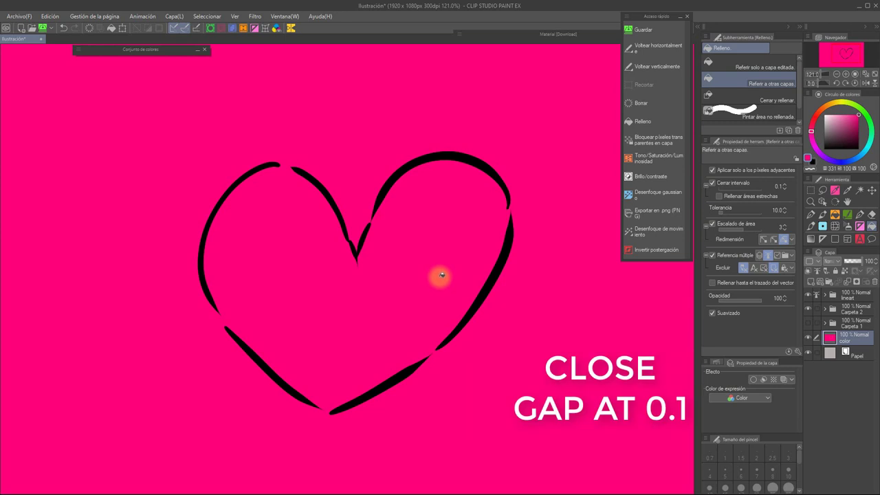
pyautogui.hotkey('ctrl', 'z')
pyautogui.click(784, 186)
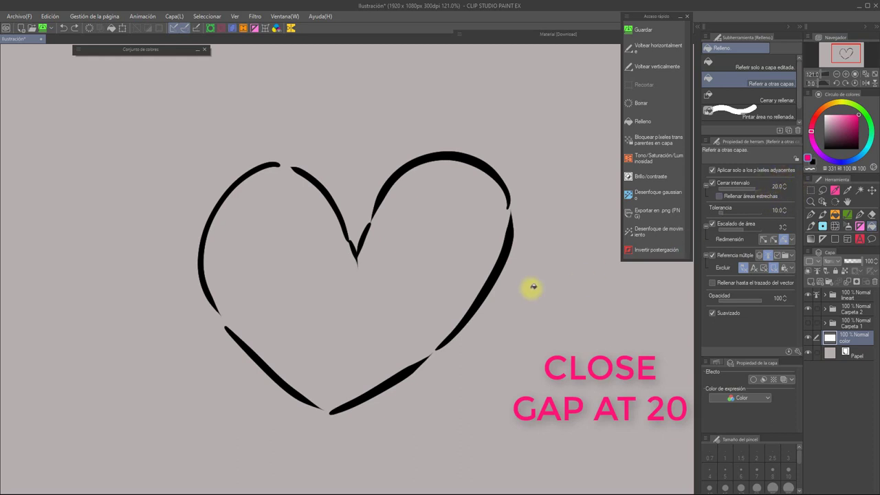
pyautogui.click(447, 268)
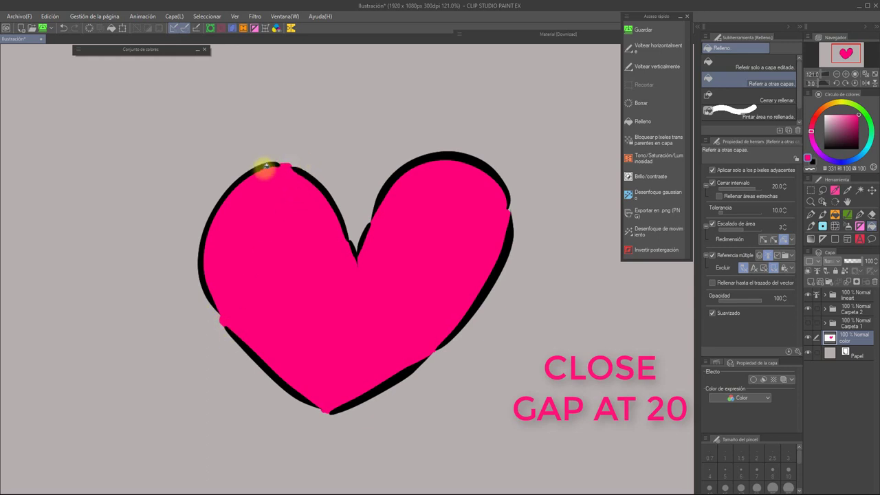
pyautogui.hotkey('ctrl', 'z')
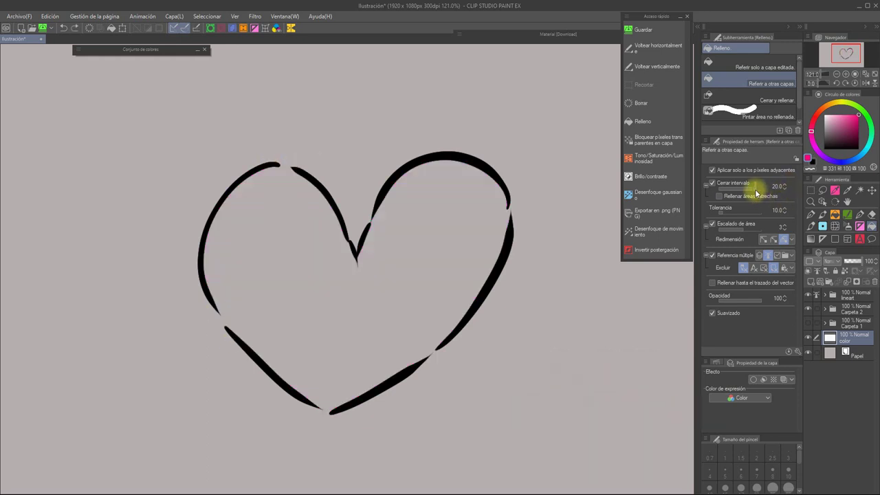
# Step: Set the close gap value to 50 and fill the broken-line heart with pink
pyautogui.moveTo(752, 188); pyautogui.dragTo(788, 195)
pyautogui.click(354, 272)
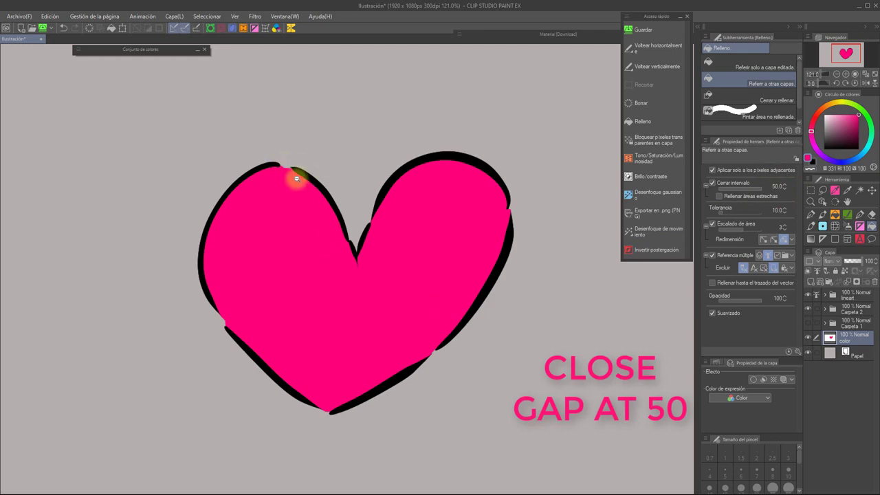
pyautogui.scroll(4, 288, 186)
pyautogui.scroll(-4, 312, 227)
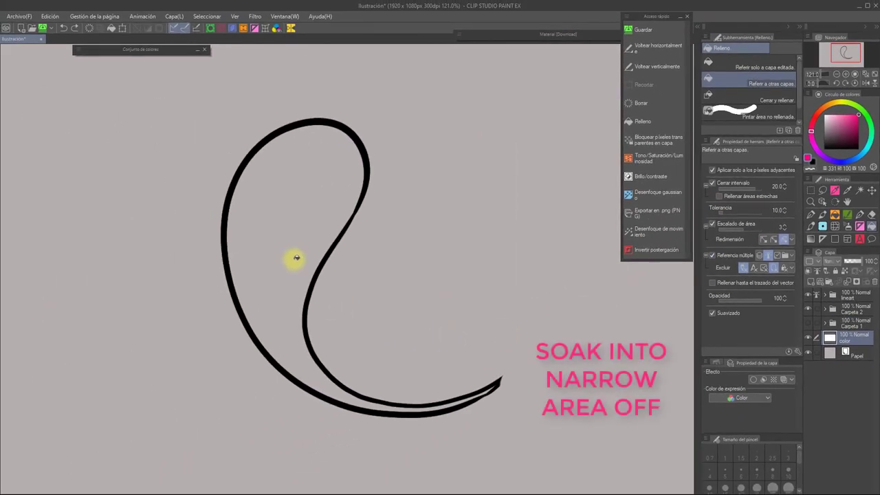
# Step: Try a pink fill in the tapering curved shape, undo it, and refill the shape with narrow-area filling enabled
pyautogui.click(296, 258)
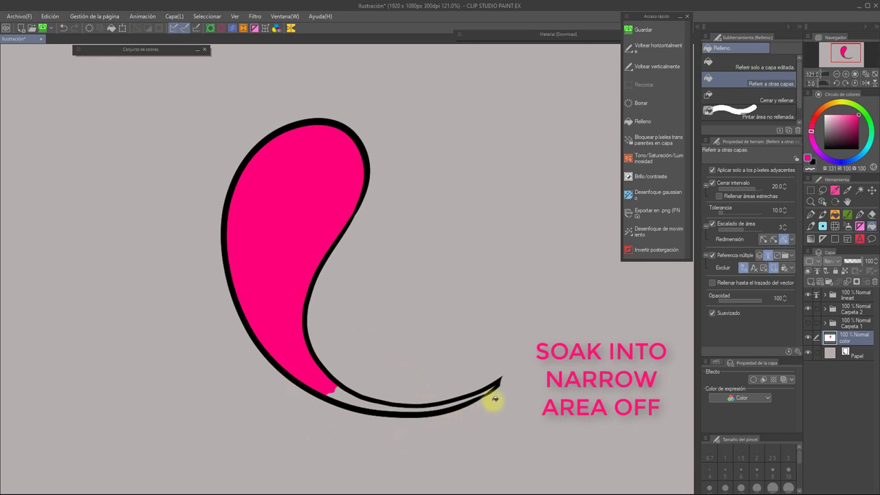
pyautogui.hotkey('ctrl', 'z')
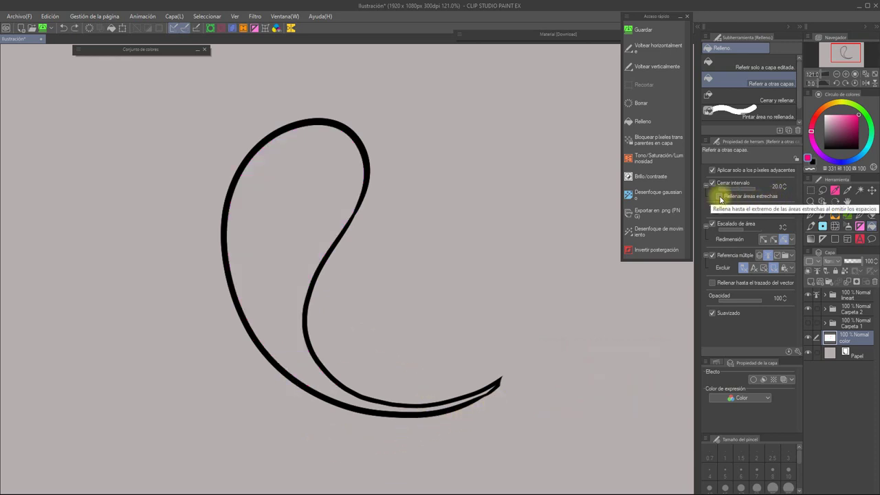
pyautogui.click(719, 196)
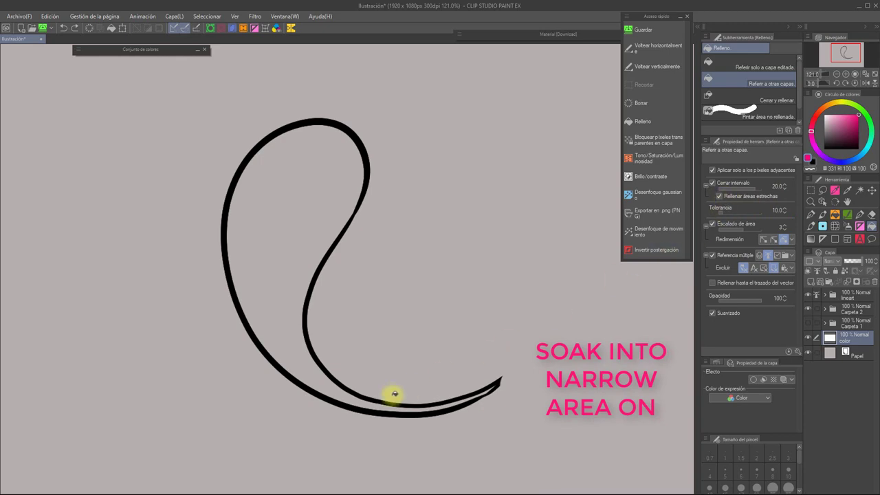
pyautogui.click(325, 369)
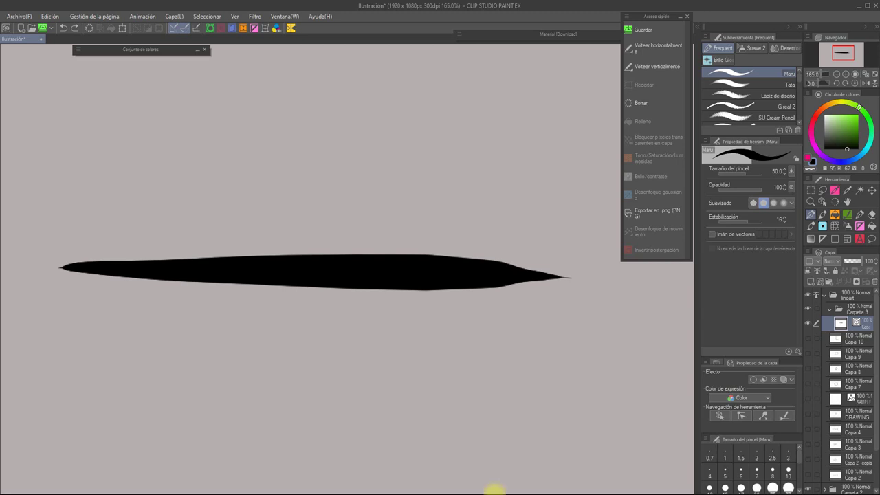
# Step: Reshape the thick black vector line into a wavy zigzag by moving its control points, folding its thin right end back
pyautogui.click(362, 271)
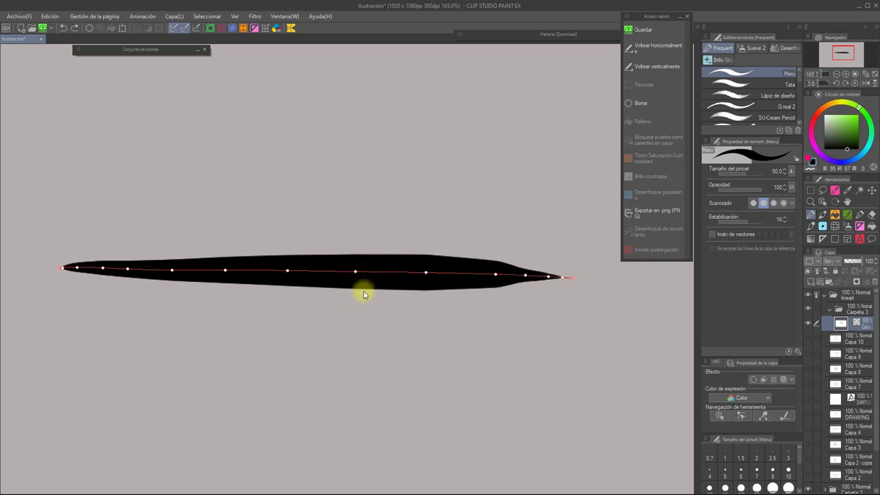
pyautogui.moveTo(177, 263); pyautogui.dragTo(171, 208)
pyautogui.moveTo(224, 271); pyautogui.dragTo(237, 363)
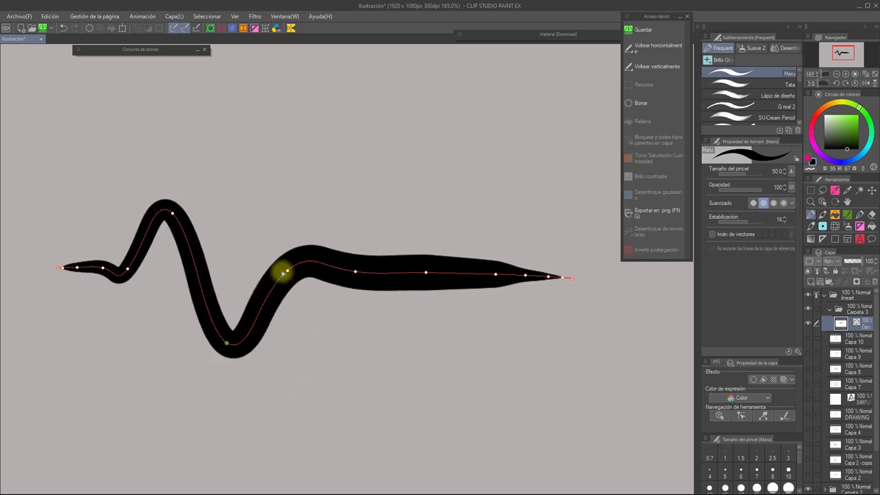
pyautogui.moveTo(286, 270); pyautogui.dragTo(240, 273)
pyautogui.moveTo(355, 272); pyautogui.dragTo(358, 333)
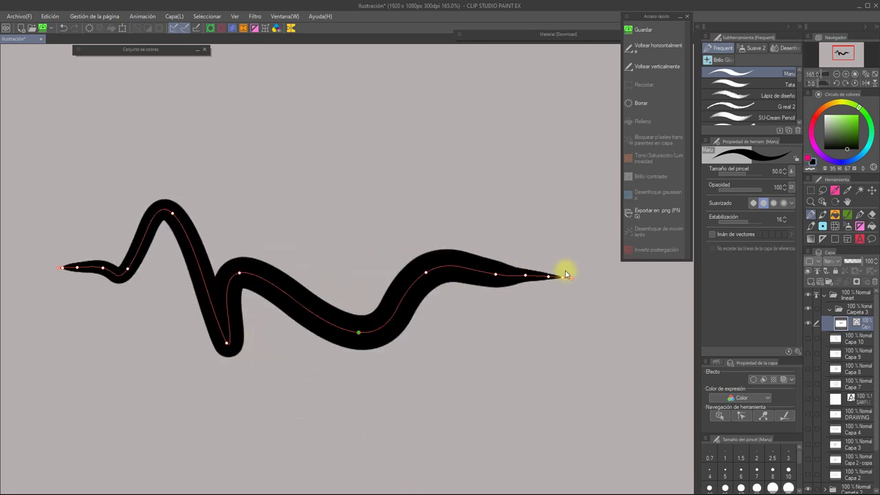
pyautogui.moveTo(564, 276)
pyautogui.mouseDown()
pyautogui.moveTo(466, 183)
pyautogui.moveTo(432, 186)
pyautogui.moveTo(338, 262)
pyautogui.moveTo(468, 244)
pyautogui.moveTo(481, 313)
pyautogui.mouseUp()
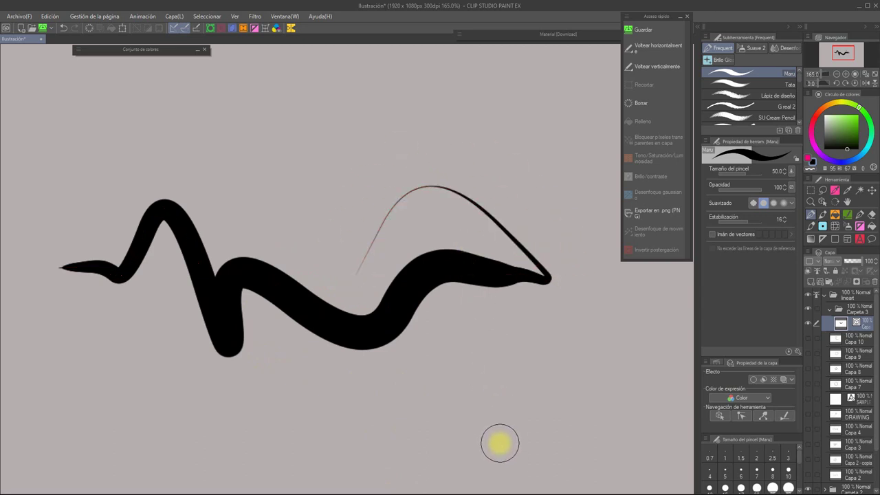
pyautogui.scroll(5, 392, 306)
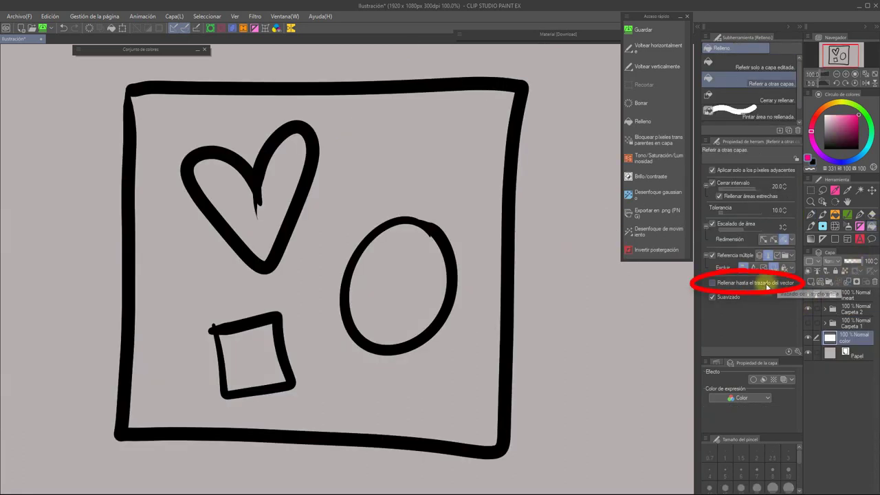
# Step: Enable filling up to the vector path and fill the circle, heart and small square with pink
pyautogui.click(724, 286)
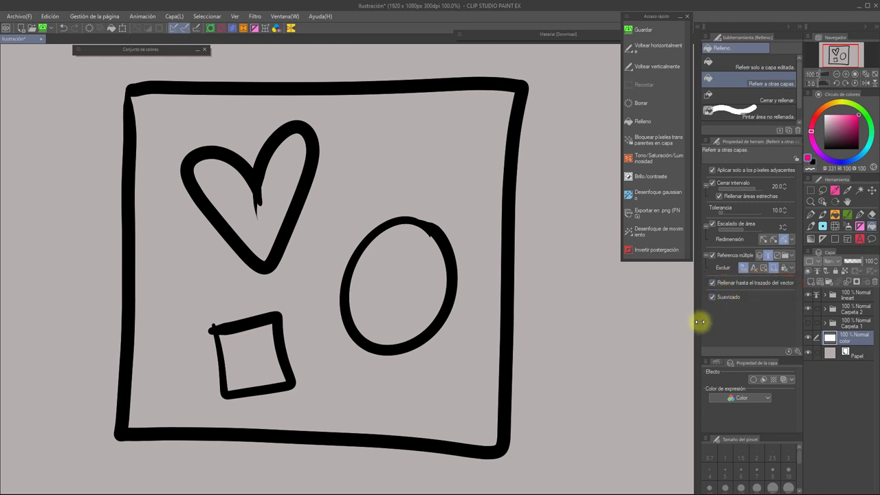
pyautogui.click(392, 309)
pyautogui.click(264, 230)
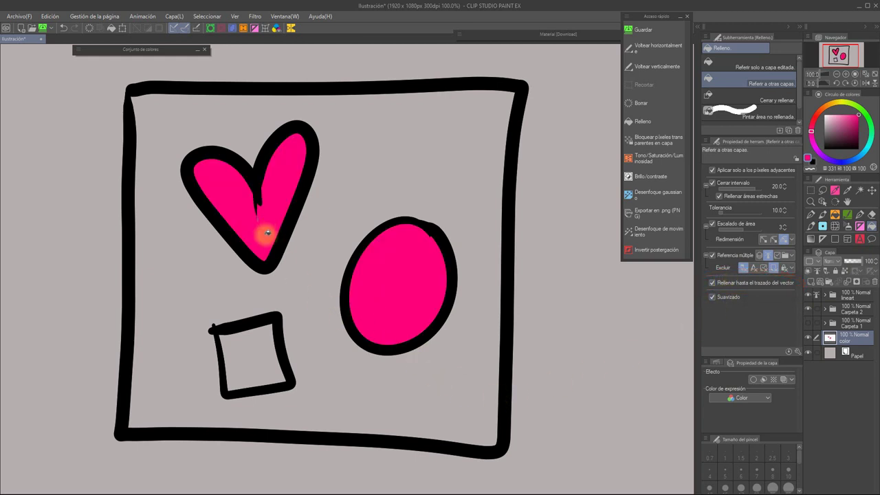
pyautogui.click(259, 360)
# Step: Lower the lineart folder's opacity to 54% and expand the folder
pyautogui.click(854, 294)
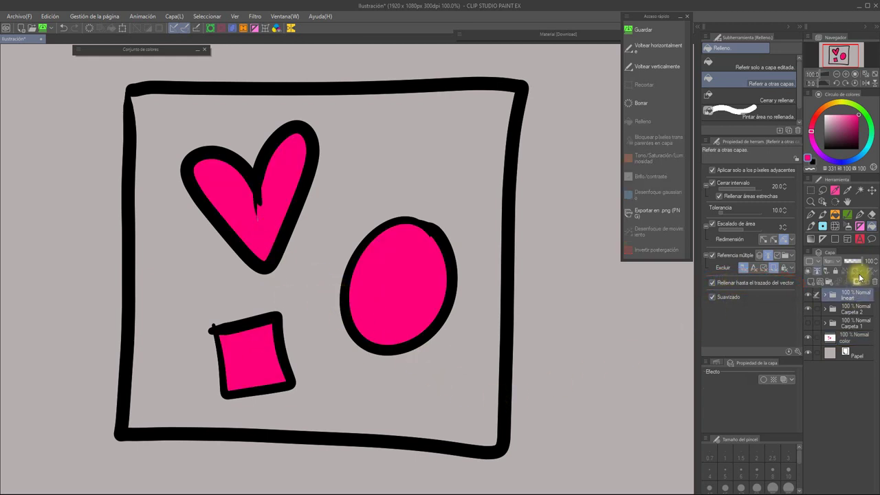
pyautogui.click(856, 262)
pyautogui.click(826, 293)
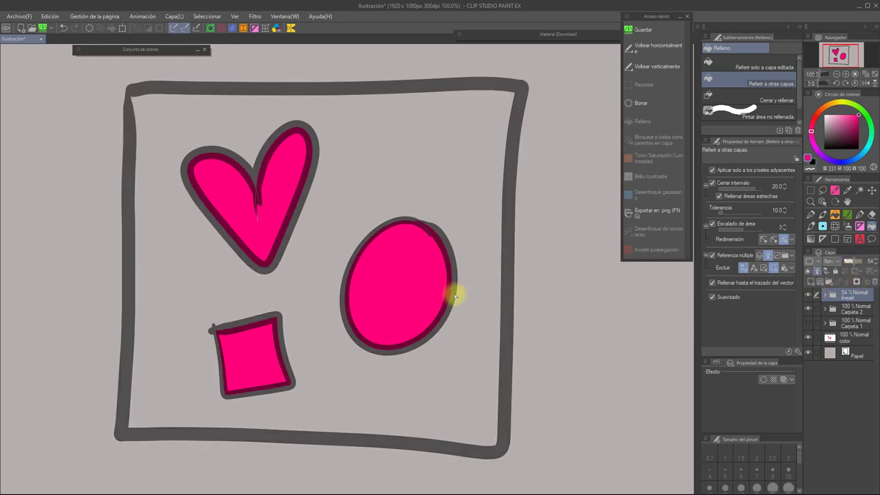
# Step: Examine how the pink fills meet the vector paths of the small square, the heart and the circle
pyautogui.click(275, 314)
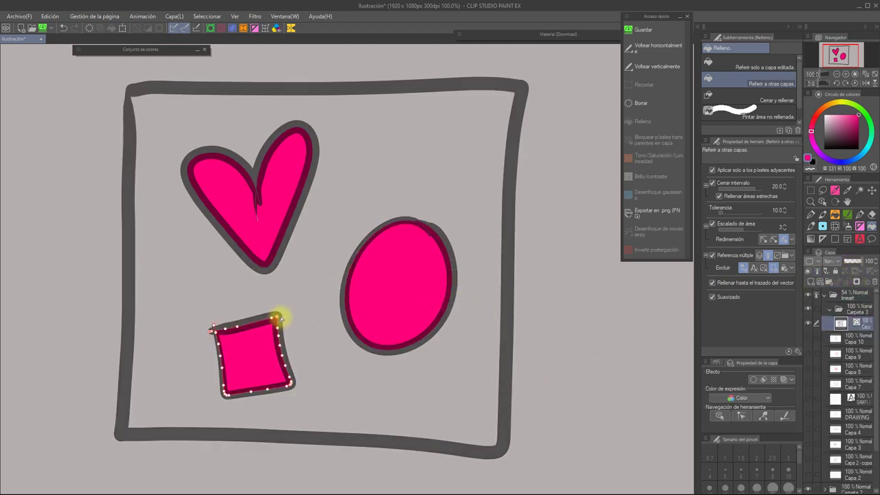
pyautogui.click(293, 220)
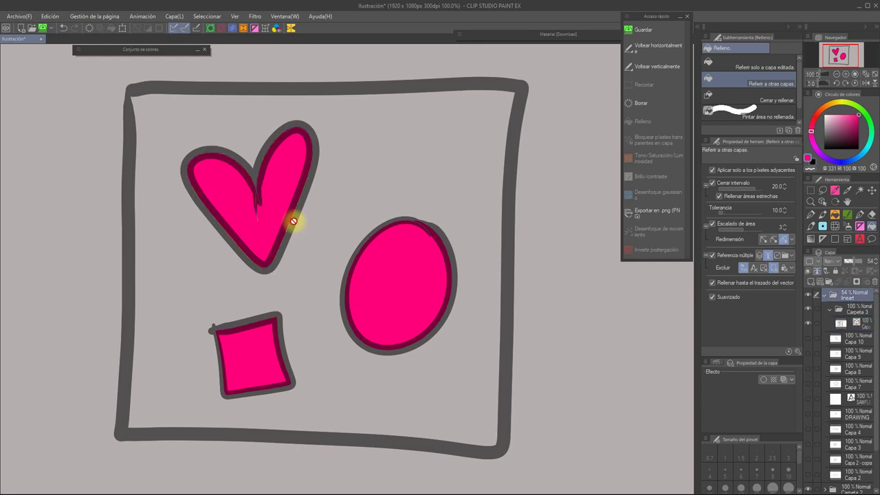
pyautogui.scroll(5, 303, 234)
pyautogui.moveTo(425, 342); pyautogui.dragTo(215, 313)
pyautogui.click(214, 312)
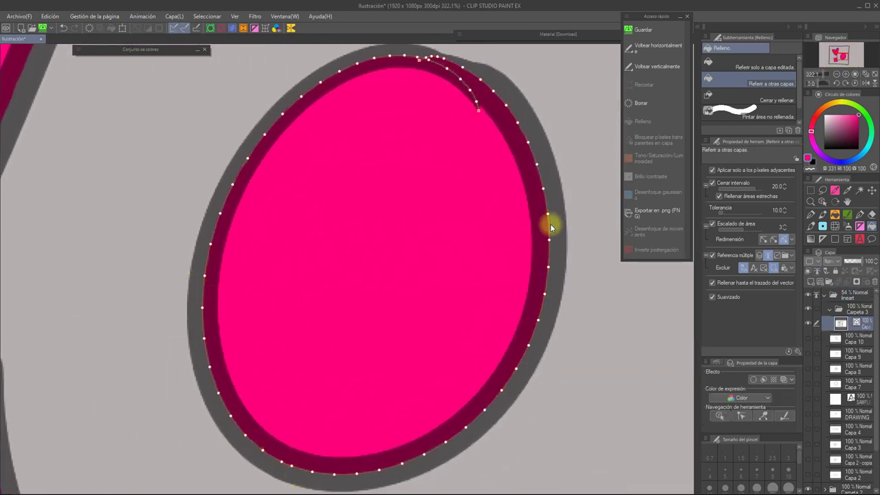
pyautogui.click(852, 294)
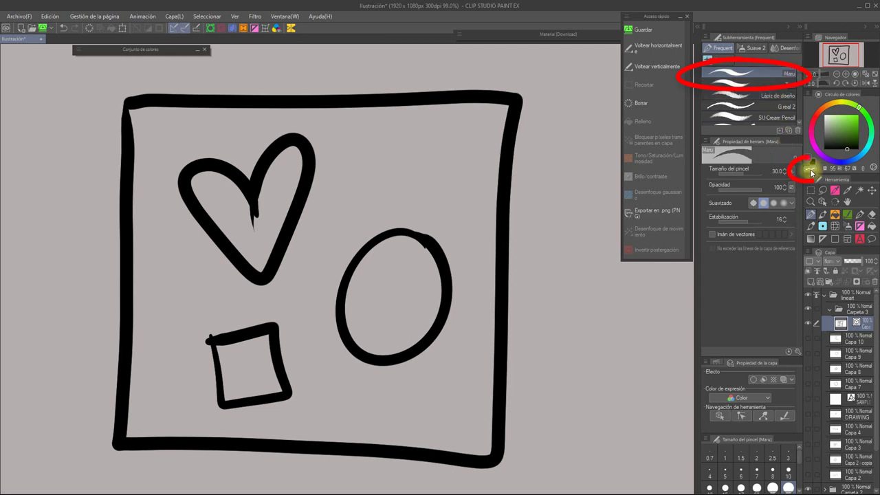
# Step: Paint over the circle's outline and parts of the heart's outline with the Maru brush in transparent color at size 30
pyautogui.moveTo(355, 246)
pyautogui.mouseDown()
pyautogui.moveTo(364, 345)
pyautogui.moveTo(372, 260)
pyautogui.moveTo(347, 283)
pyautogui.moveTo(366, 334)
pyautogui.moveTo(345, 293)
pyautogui.moveTo(385, 358)
pyautogui.moveTo(345, 338)
pyautogui.moveTo(390, 361)
pyautogui.moveTo(381, 355)
pyautogui.moveTo(412, 344)
pyautogui.moveTo(415, 355)
pyautogui.moveTo(442, 312)
pyautogui.moveTo(436, 335)
pyautogui.moveTo(435, 249)
pyautogui.moveTo(441, 308)
pyautogui.moveTo(424, 233)
pyautogui.moveTo(435, 249)
pyautogui.moveTo(389, 236)
pyautogui.moveTo(411, 231)
pyautogui.moveTo(340, 279)
pyautogui.moveTo(383, 245)
pyautogui.moveTo(338, 332)
pyautogui.moveTo(354, 290)
pyautogui.mouseUp()
pyautogui.hotkey('ctrl', 'z')
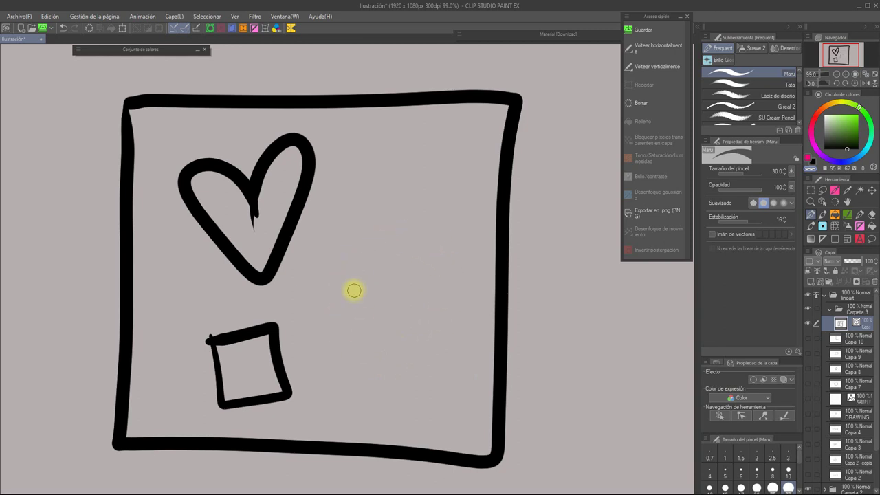
pyautogui.moveTo(191, 218)
pyautogui.mouseDown()
pyautogui.moveTo(253, 240)
pyautogui.moveTo(200, 237)
pyautogui.moveTo(262, 240)
pyautogui.mouseUp()
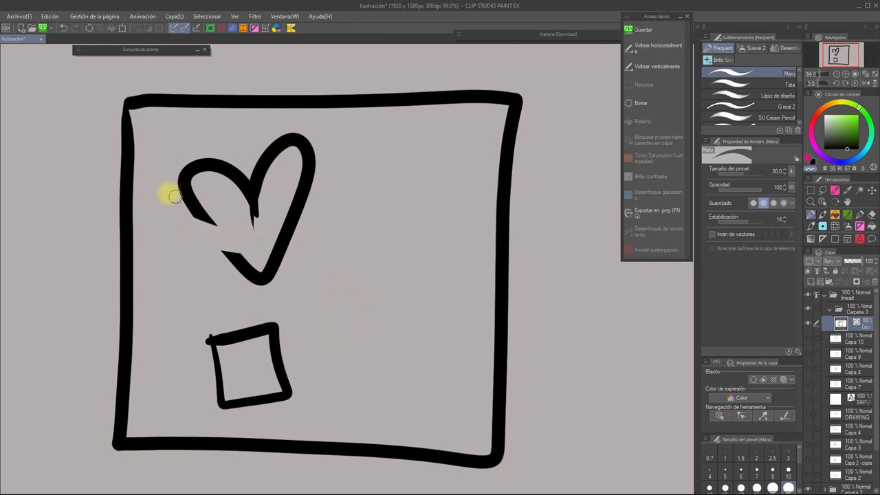
pyautogui.moveTo(175, 196)
pyautogui.mouseDown()
pyautogui.moveTo(221, 199)
pyautogui.moveTo(180, 197)
pyautogui.moveTo(207, 180)
pyautogui.moveTo(214, 145)
pyautogui.moveTo(217, 172)
pyautogui.moveTo(204, 172)
pyautogui.moveTo(249, 150)
pyautogui.moveTo(275, 151)
pyautogui.moveTo(286, 162)
pyautogui.moveTo(268, 142)
pyautogui.moveTo(288, 138)
pyautogui.moveTo(268, 159)
pyautogui.mouseUp()
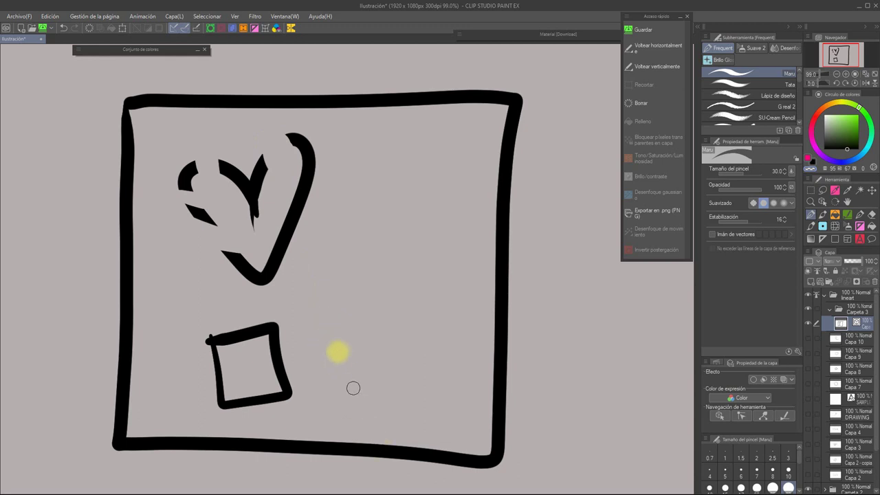
# Step: On the color layer, try a pink fill in the hidden circle, undo it, and fill the large square around the shapes
pyautogui.scroll(-3, 862, 324)
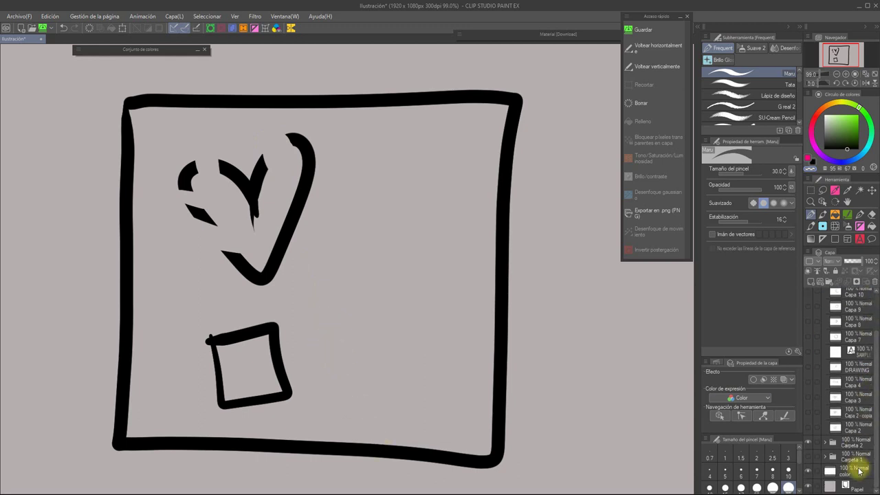
pyautogui.click(859, 471)
pyautogui.click(809, 160)
pyautogui.click(870, 239)
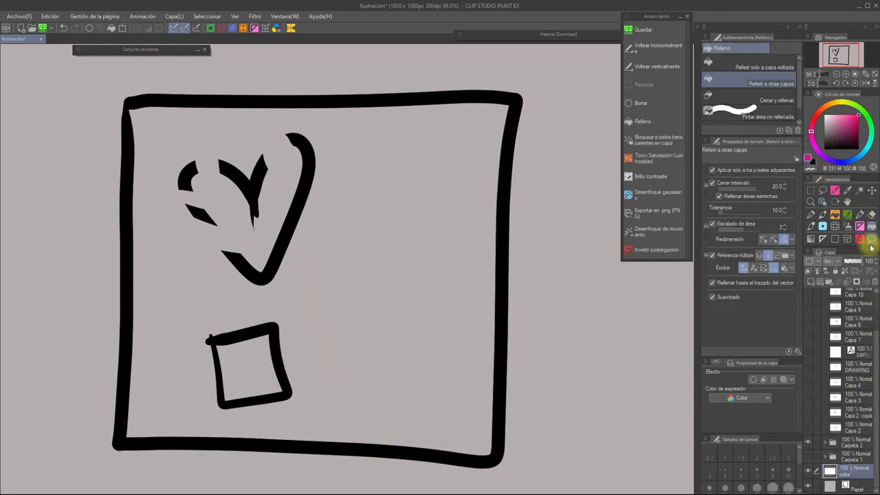
pyautogui.click(392, 299)
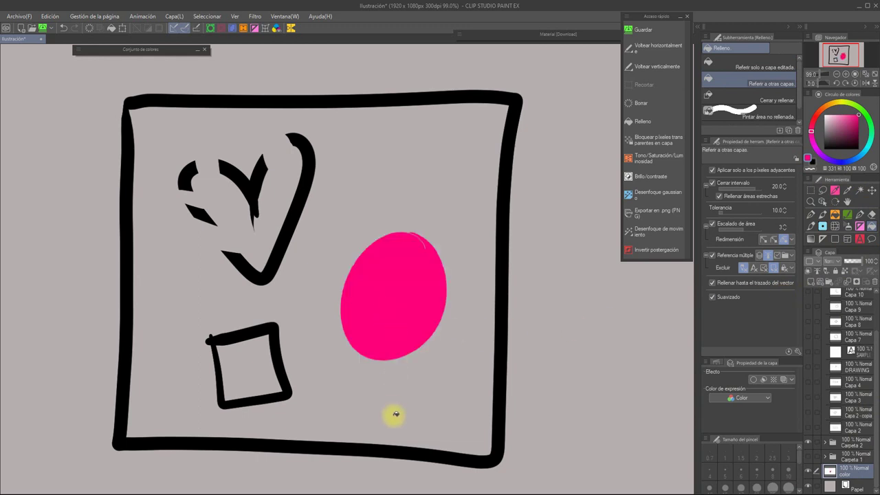
pyautogui.hotkey('ctrl', 'z')
pyautogui.click(336, 400)
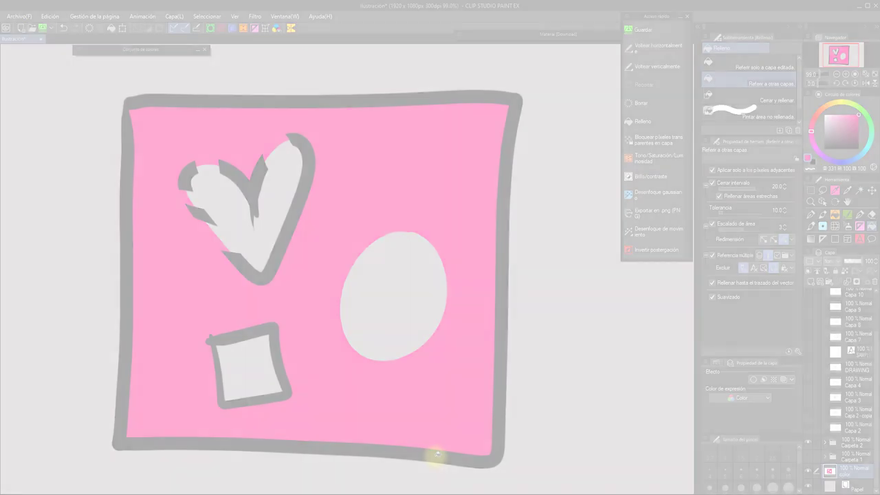
# Step: Fill the star by enclosing it with the Cerrar y rellenar subtool targeting Solo transparente, and adjust the lineart folder's opacity to check the edges
pyautogui.click(791, 100)
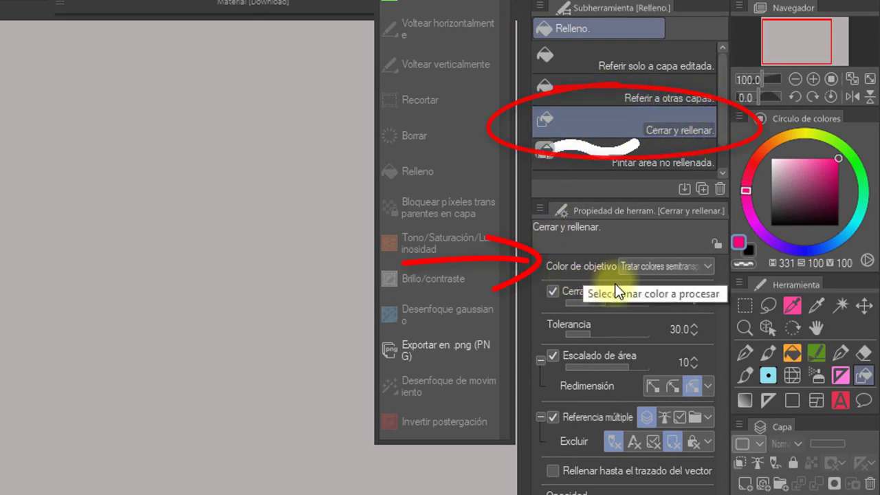
pyautogui.click(709, 265)
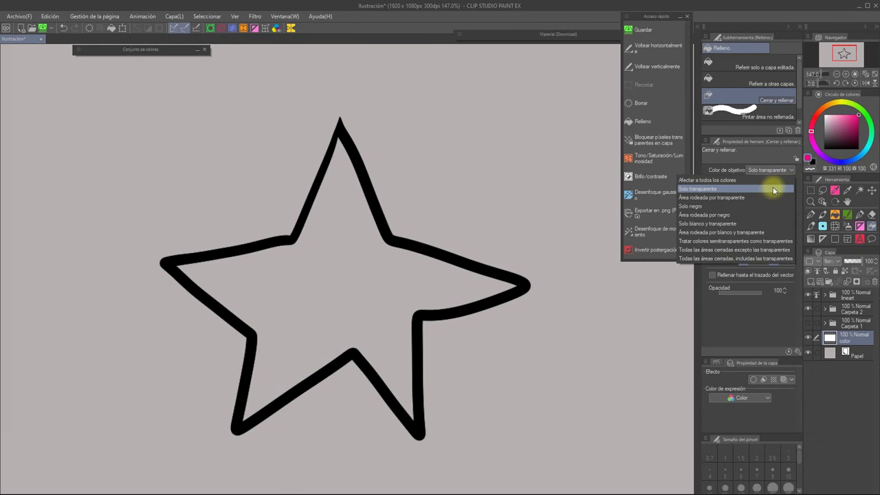
pyautogui.click(772, 187)
pyautogui.moveTo(492, 443)
pyautogui.mouseDown()
pyautogui.moveTo(361, 83)
pyautogui.moveTo(149, 202)
pyautogui.moveTo(227, 464)
pyautogui.moveTo(467, 453)
pyautogui.mouseUp()
pyautogui.click(855, 298)
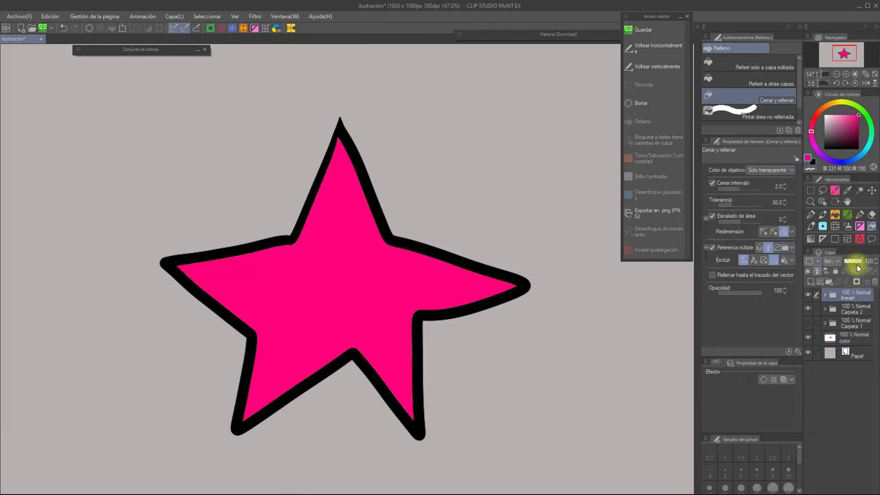
pyautogui.moveTo(861, 262)
pyautogui.mouseDown()
pyautogui.moveTo(833, 265)
pyautogui.moveTo(868, 262)
pyautogui.mouseUp()
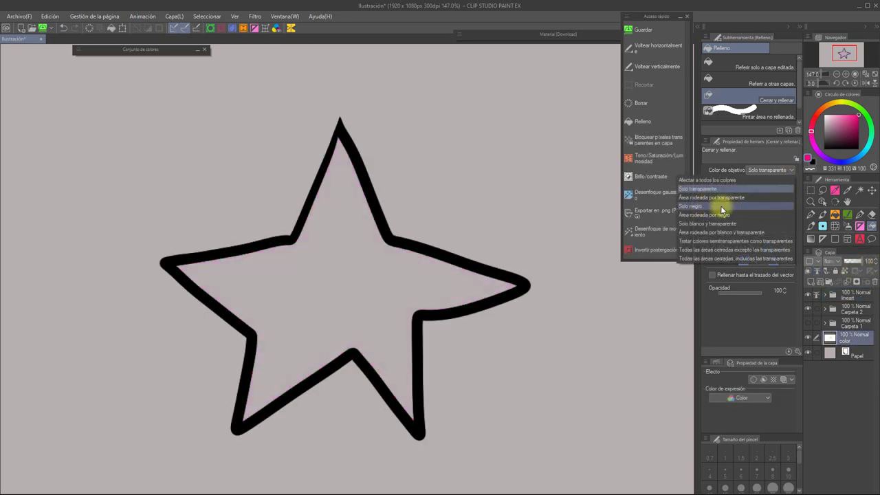
# Step: Try enclosing the star with the target color set to Solo negro, and adjust the lineart folder's opacity to check the fill
pyautogui.click(720, 205)
pyautogui.moveTo(522, 419)
pyautogui.mouseDown()
pyautogui.moveTo(373, 74)
pyautogui.moveTo(113, 245)
pyautogui.moveTo(217, 467)
pyautogui.moveTo(392, 467)
pyautogui.mouseUp()
pyautogui.click(853, 296)
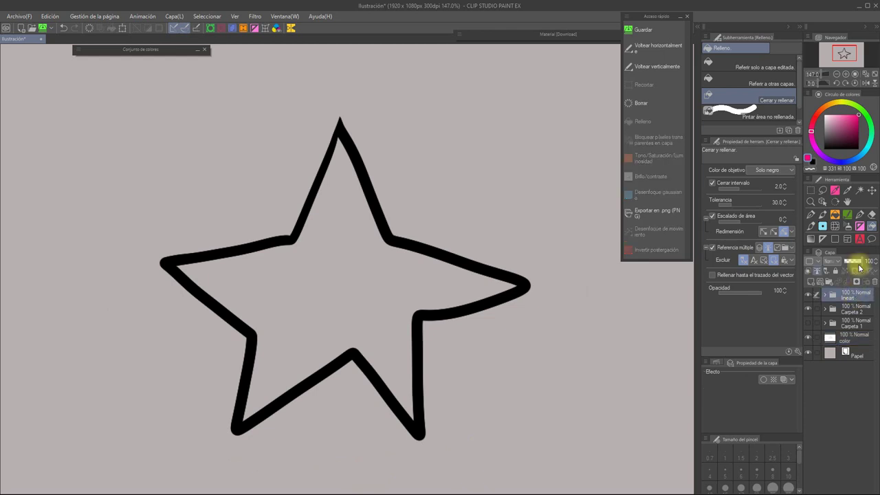
pyautogui.moveTo(865, 261)
pyautogui.mouseDown()
pyautogui.moveTo(839, 261)
pyautogui.moveTo(865, 261)
pyautogui.mouseUp()
pyautogui.click(852, 337)
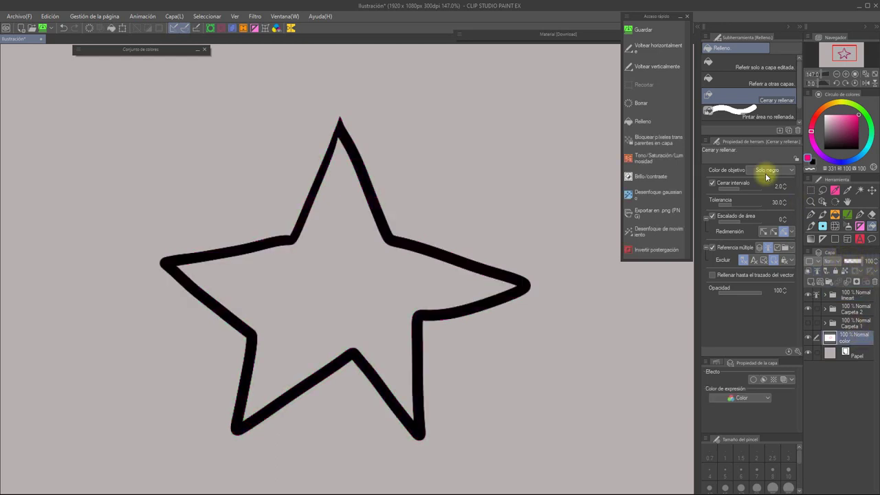
# Step: Enclose and fill the star with the target color set to all closed areas including transparent ones, and check the edges under the lineart
pyautogui.click(775, 170)
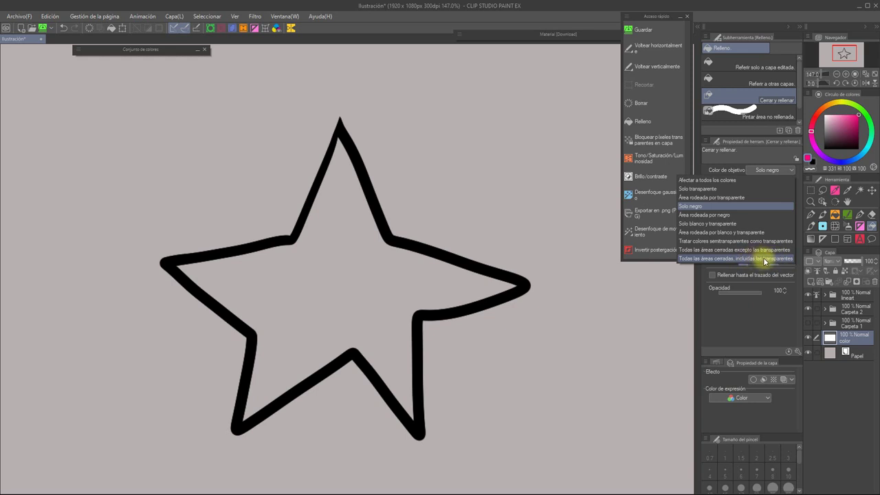
pyautogui.click(769, 260)
pyautogui.moveTo(515, 429)
pyautogui.mouseDown()
pyautogui.moveTo(561, 234)
pyautogui.moveTo(108, 257)
pyautogui.moveTo(462, 465)
pyautogui.moveTo(558, 408)
pyautogui.mouseUp()
pyautogui.click(856, 296)
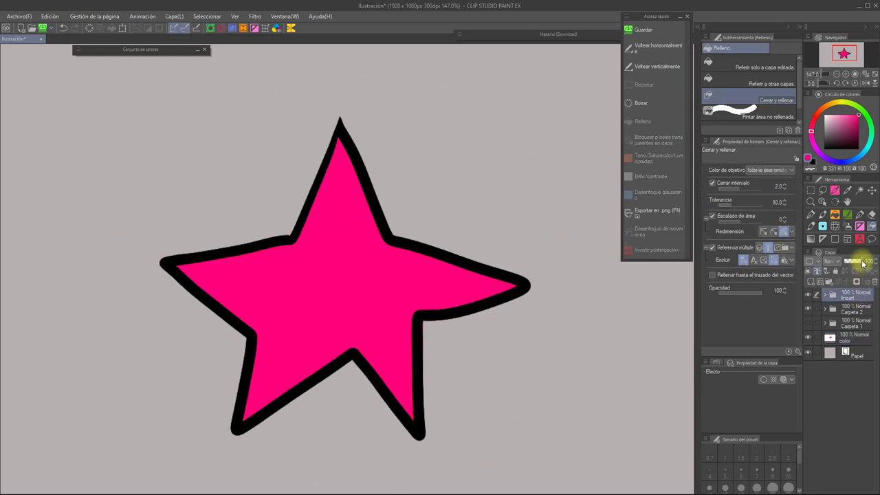
pyautogui.moveTo(860, 260)
pyautogui.mouseDown()
pyautogui.moveTo(840, 263)
pyautogui.moveTo(865, 265)
pyautogui.mouseUp()
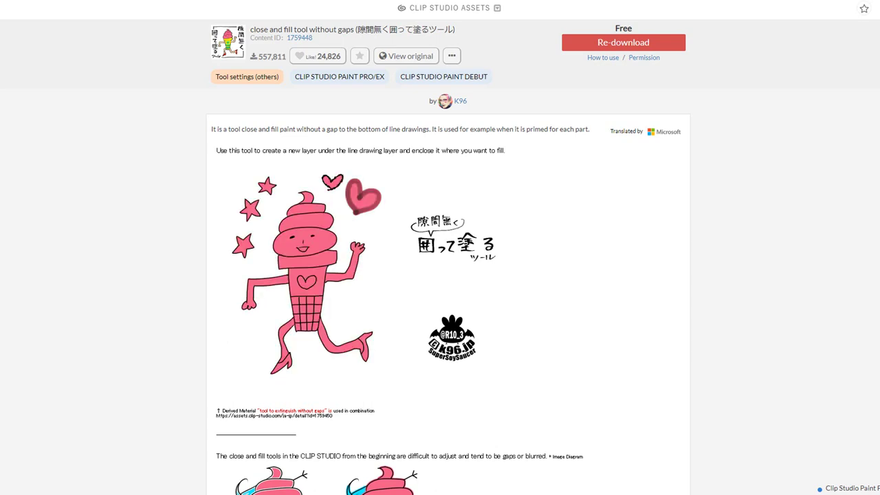
# Step: Read the example images and usage precautions on the asset page of the "close and fill tool without gaps"
pyautogui.scroll(-3, 449, 282)
pyautogui.scroll(-3, 448, 282)
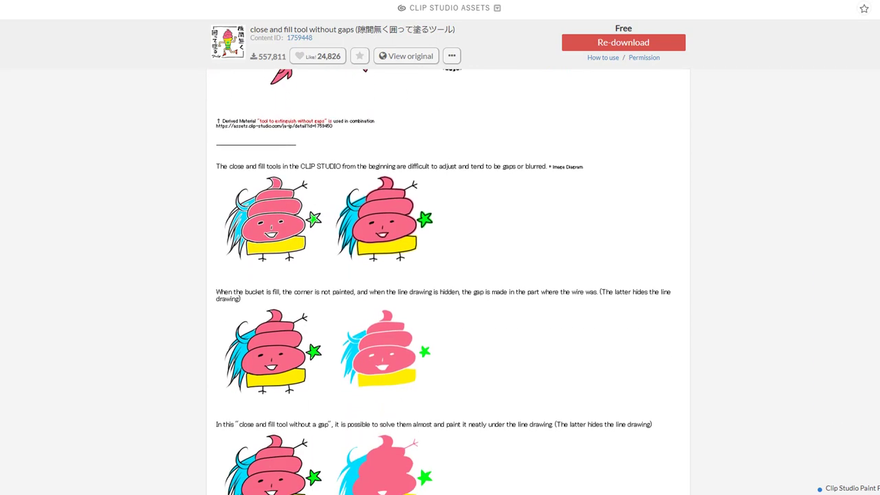
pyautogui.scroll(-4, 448, 282)
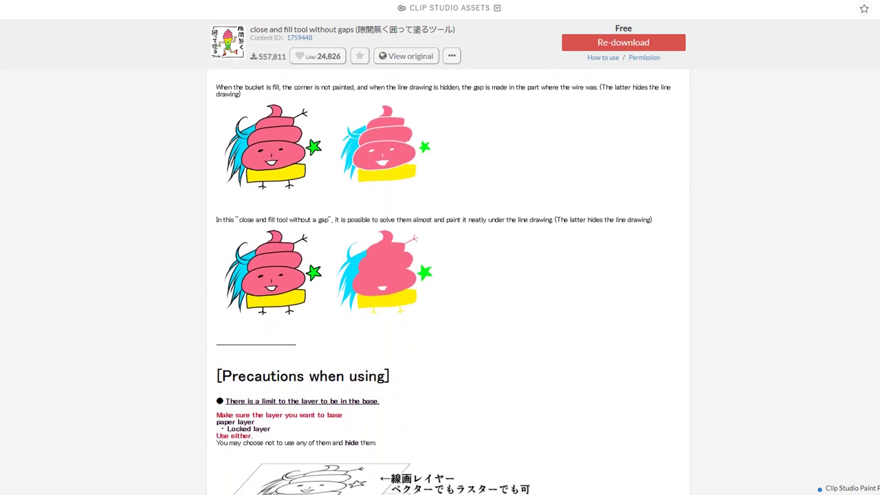
pyautogui.scroll(-2, 448, 282)
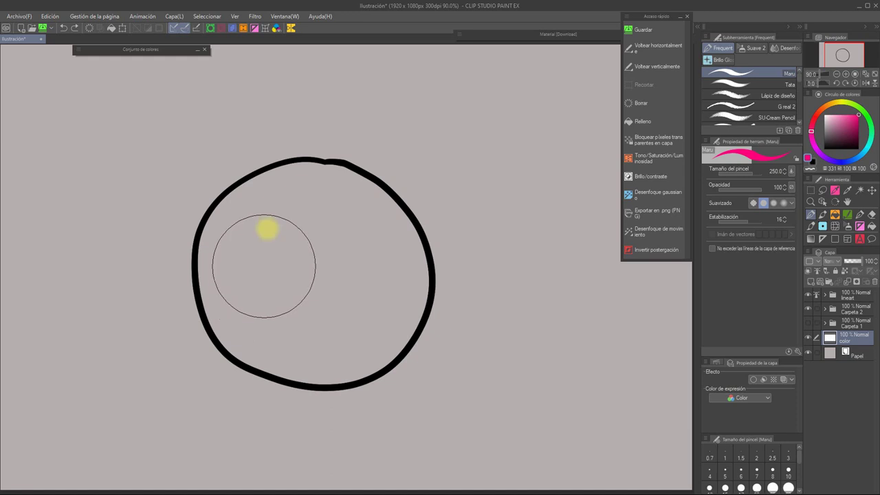
# Step: Paint pink over the circle with the Maru brush at size 250, and try a transparent-color fill outside its outline, undoing that fill
pyautogui.moveTo(315, 93)
pyautogui.mouseDown()
pyautogui.moveTo(256, 161)
pyautogui.moveTo(213, 266)
pyautogui.moveTo(187, 443)
pyautogui.moveTo(319, 271)
pyautogui.moveTo(403, 240)
pyautogui.moveTo(430, 314)
pyautogui.moveTo(499, 319)
pyautogui.mouseUp()
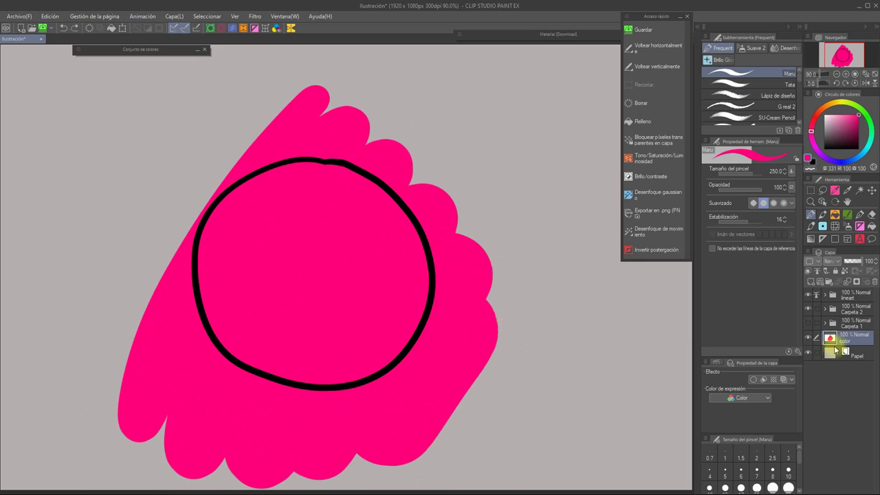
pyautogui.click(871, 227)
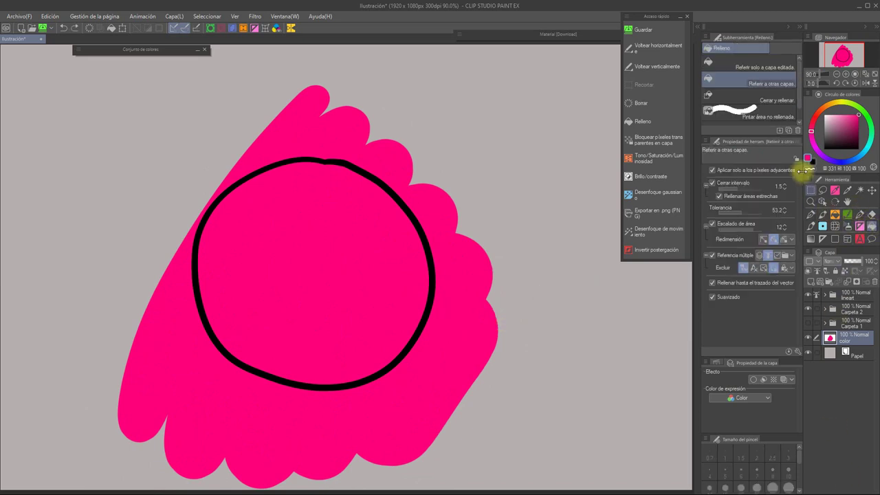
pyautogui.click(777, 82)
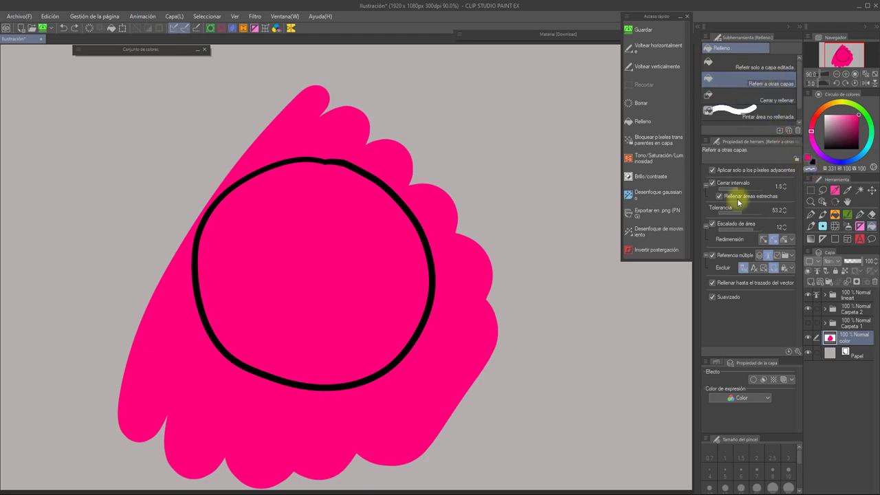
pyautogui.click(468, 362)
pyautogui.hotkey('ctrl', 'z')
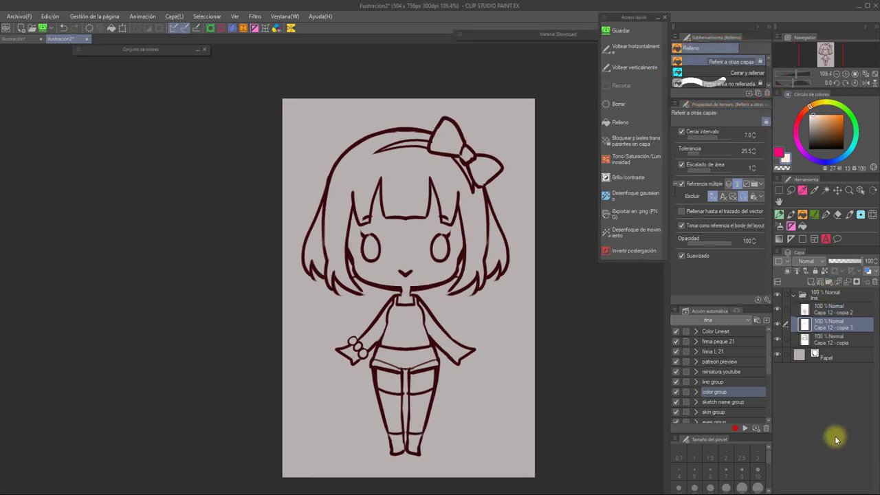
# Step: In the chibi girl drawing, collapse the line folder, set it as the reference layer, and add a folder named color directly below it
pyautogui.click(845, 298)
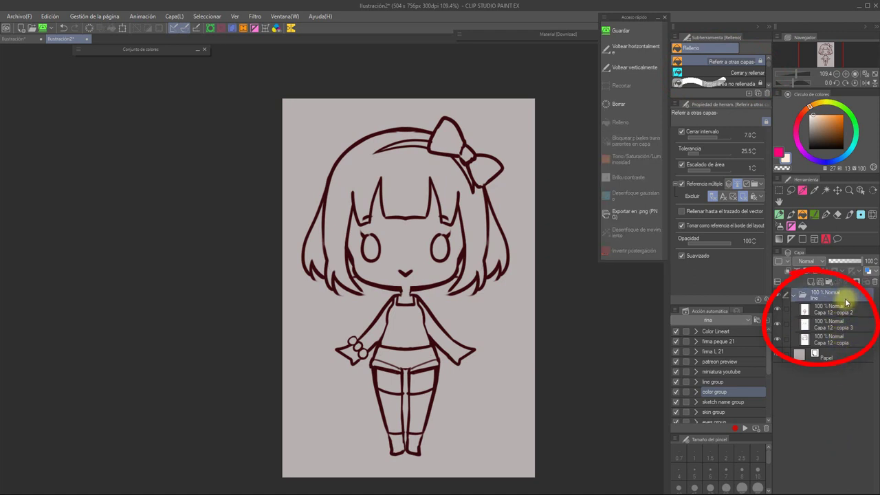
pyautogui.click(794, 296)
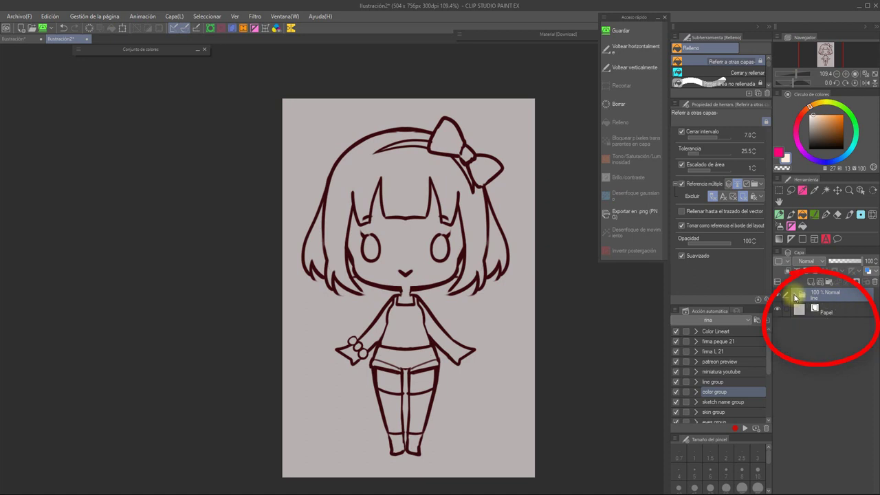
pyautogui.click(830, 281)
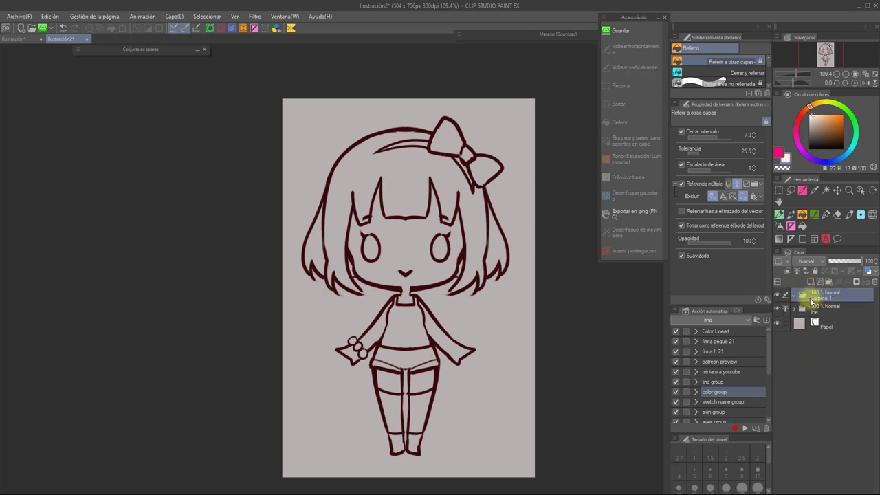
pyautogui.click(733, 392)
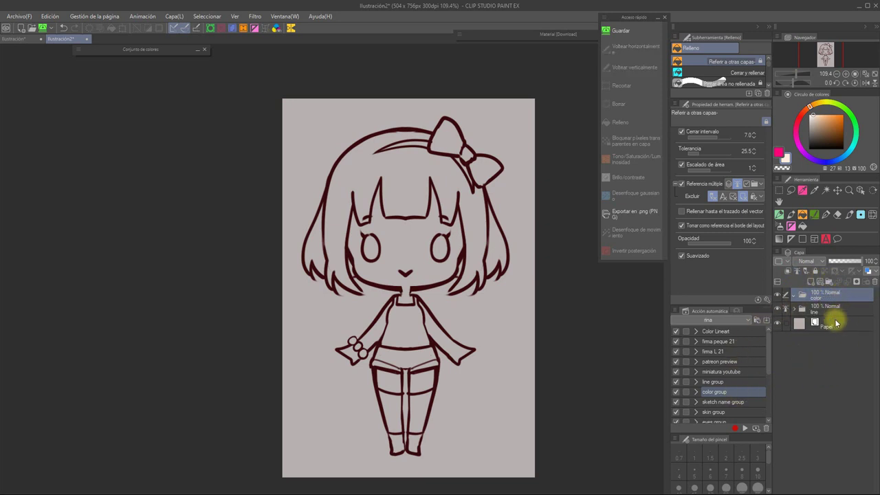
pyautogui.moveTo(839, 296); pyautogui.dragTo(839, 318)
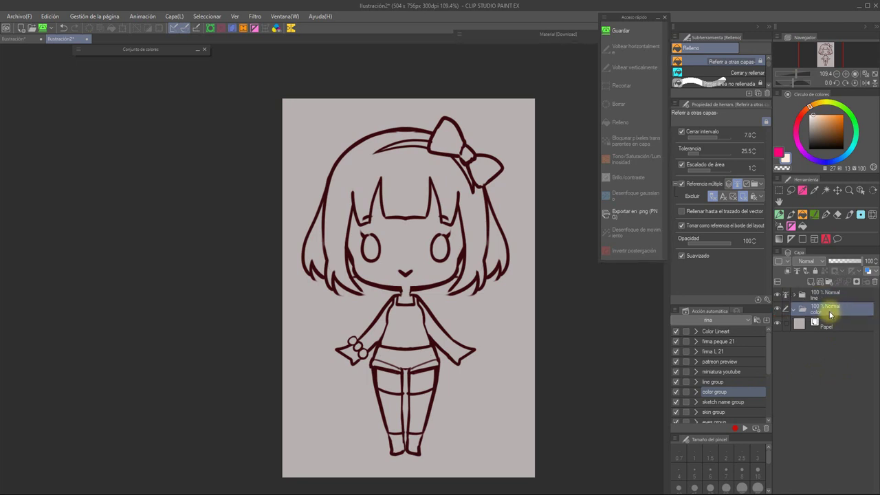
# Step: Run the skin group action and place the skin folder inside the color folder, with its layer selected
pyautogui.click(745, 412)
pyautogui.click(744, 427)
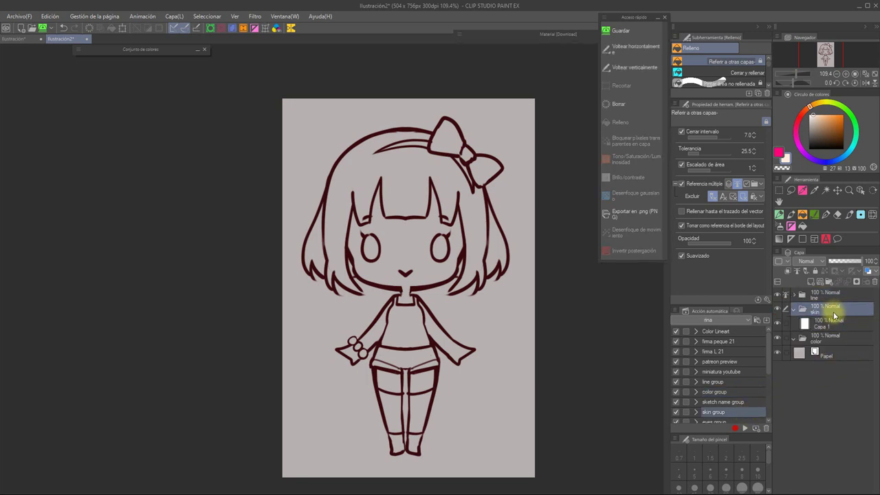
pyautogui.click(832, 339)
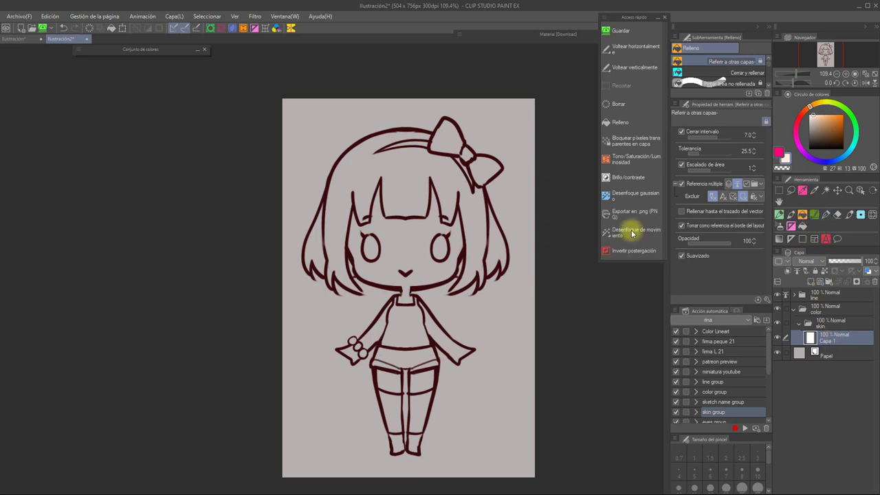
# Step: Fill the girl's face, both arms and both thighs with the pale skin color, and check the small areas beside the face
pyautogui.click(438, 278)
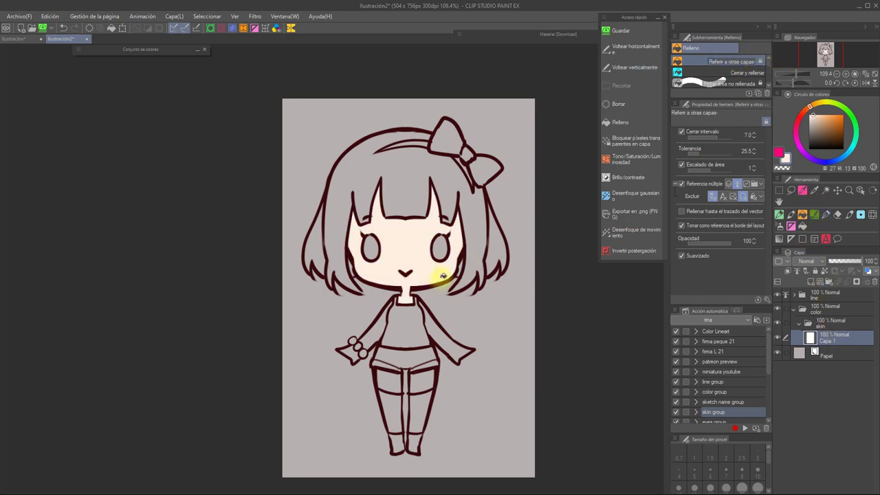
pyautogui.click(377, 323)
pyautogui.click(389, 382)
pyautogui.click(424, 376)
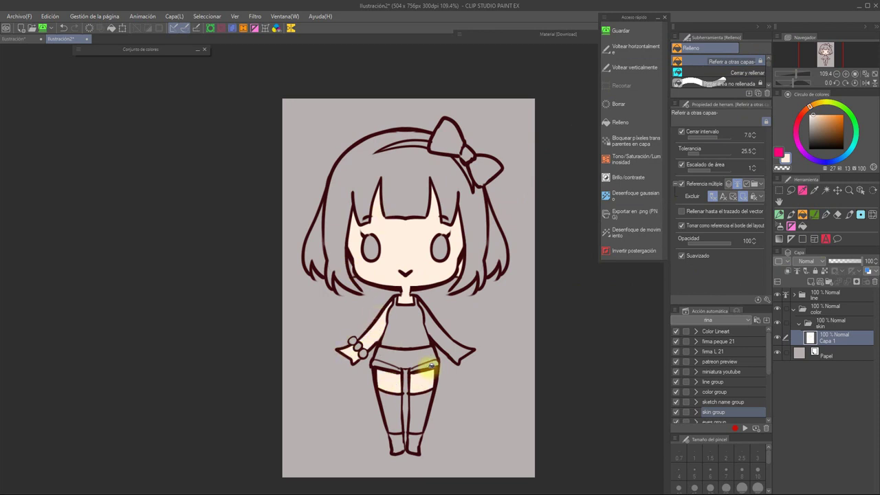
pyautogui.click(450, 334)
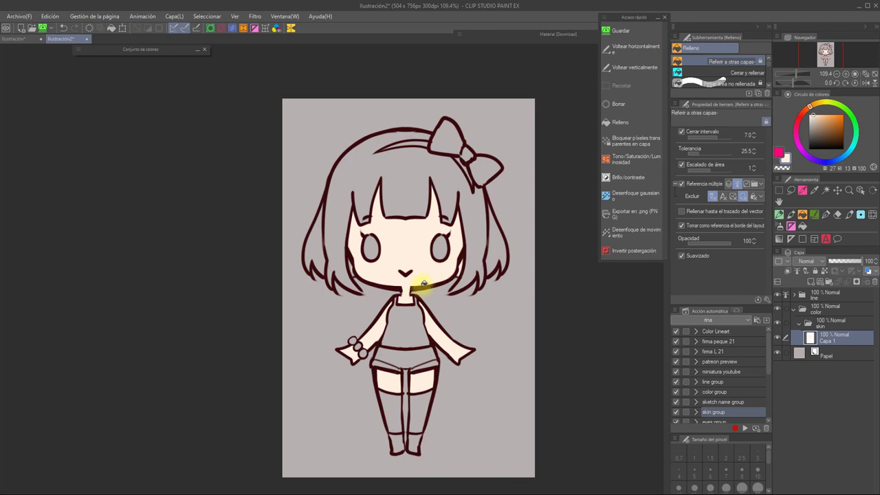
pyautogui.scroll(5, 424, 283)
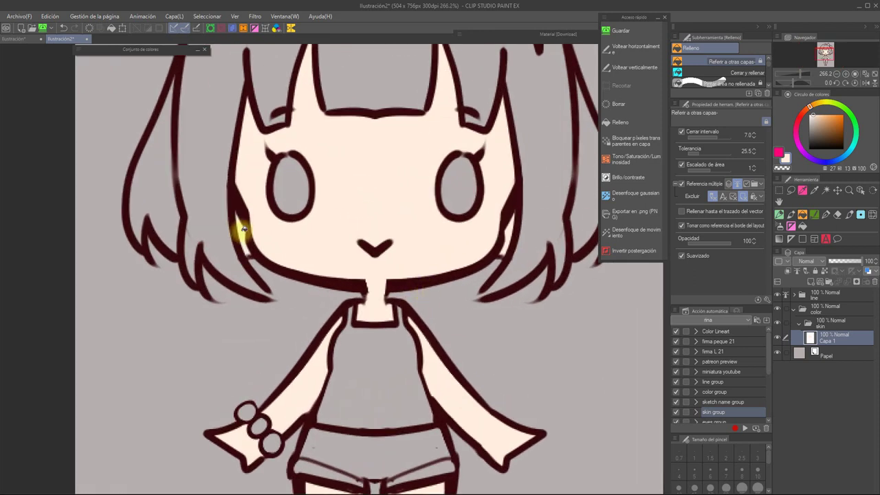
pyautogui.scroll(-1, 575, 443)
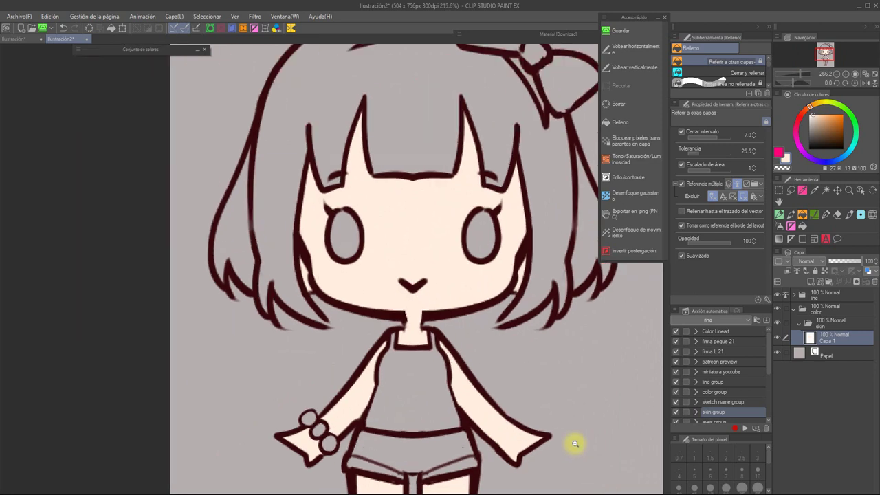
pyautogui.scroll(-3, 570, 433)
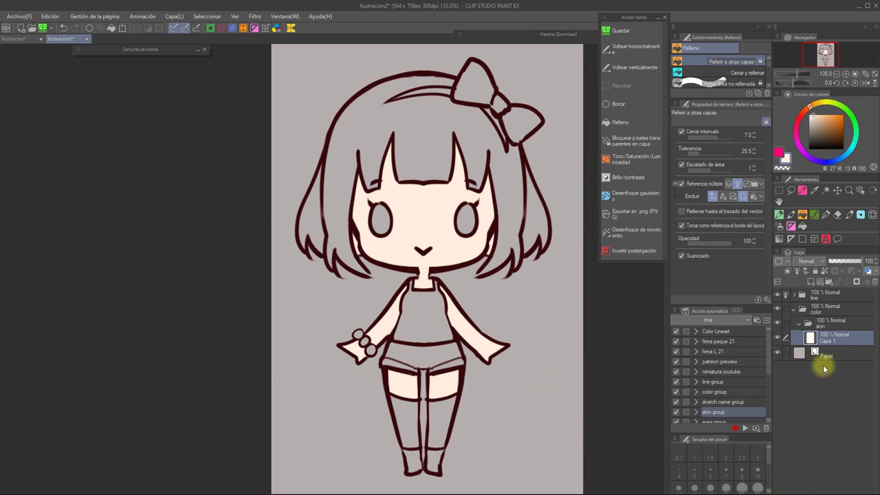
# Step: Collapse the skin folder, add an eyes folder above it with the eyes group action, and fill both eyes with light blue
pyautogui.click(801, 325)
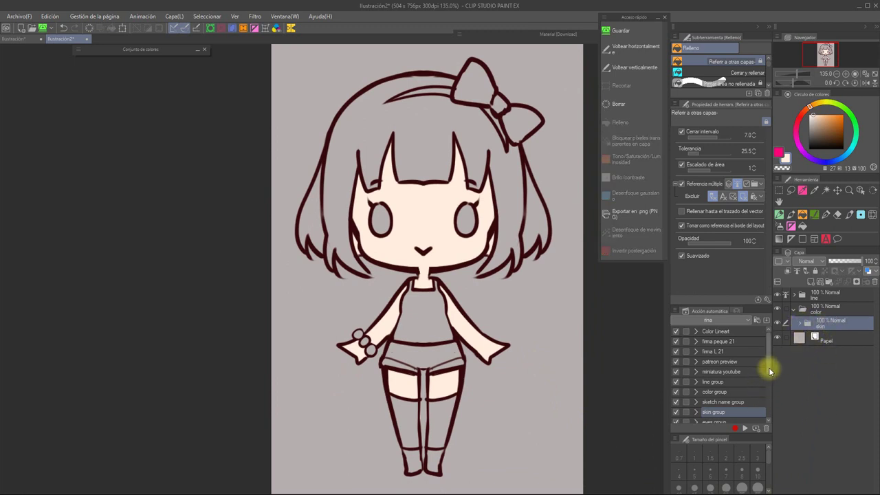
pyautogui.scroll(-2, 763, 378)
pyautogui.doubleClick(748, 394)
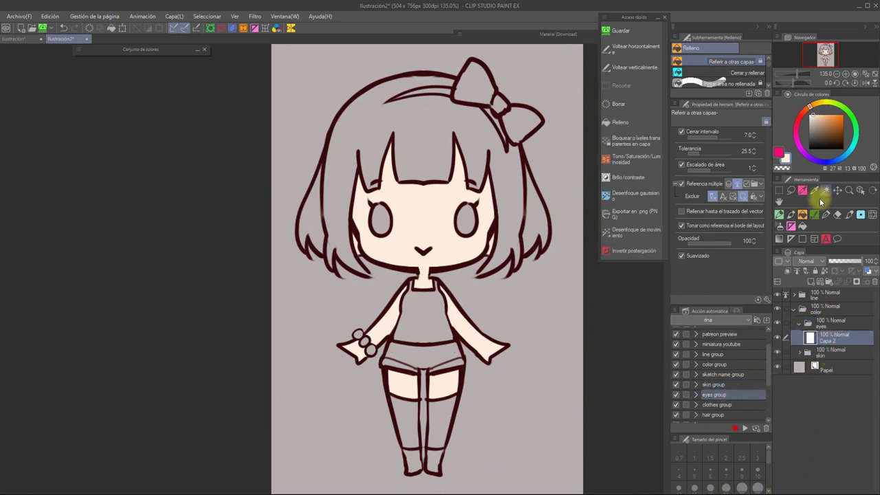
pyautogui.moveTo(813, 106)
pyautogui.mouseDown()
pyautogui.moveTo(836, 103)
pyautogui.moveTo(855, 134)
pyautogui.moveTo(848, 158)
pyautogui.mouseUp()
pyautogui.click(466, 220)
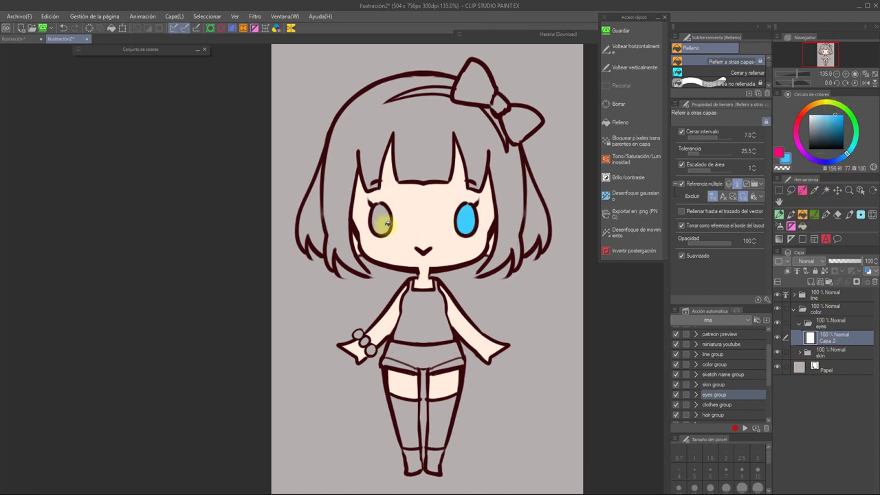
pyautogui.click(381, 220)
# Step: Collapse the eyes folder, add a clothes folder with the clothes group action, and fill both stockings with white
pyautogui.click(798, 323)
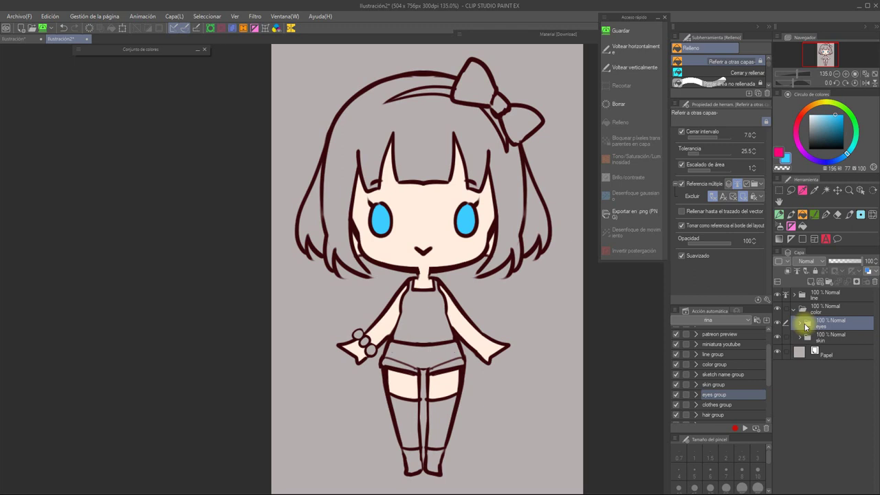
pyautogui.doubleClick(734, 404)
pyautogui.moveTo(818, 123); pyautogui.dragTo(798, 96)
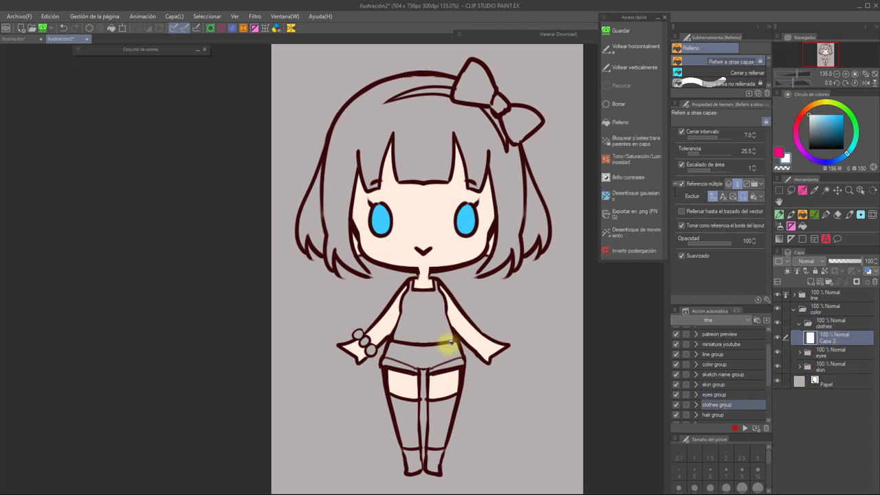
pyautogui.click(424, 427)
pyautogui.click(417, 400)
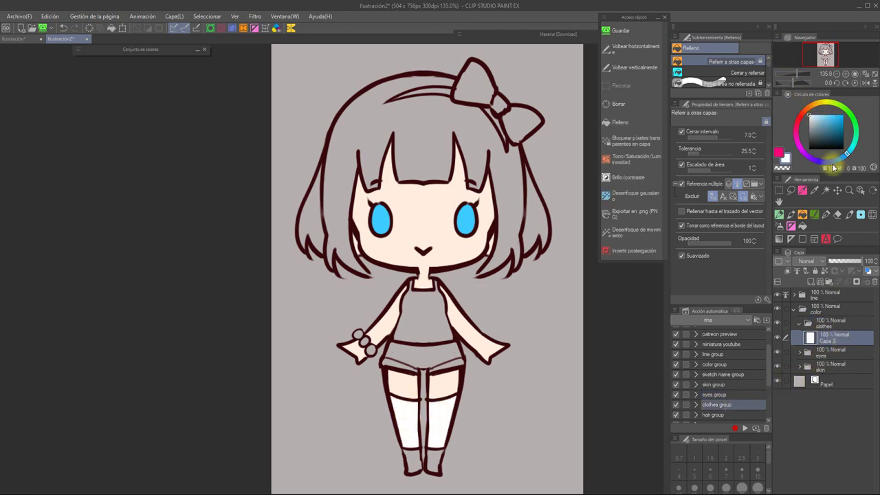
# Step: Fill both shoes with bright pink and refill both stockings with a very pale pink
pyautogui.moveTo(835, 165)
pyautogui.mouseDown()
pyautogui.moveTo(782, 142)
pyautogui.moveTo(778, 153)
pyautogui.moveTo(782, 145)
pyautogui.mouseUp()
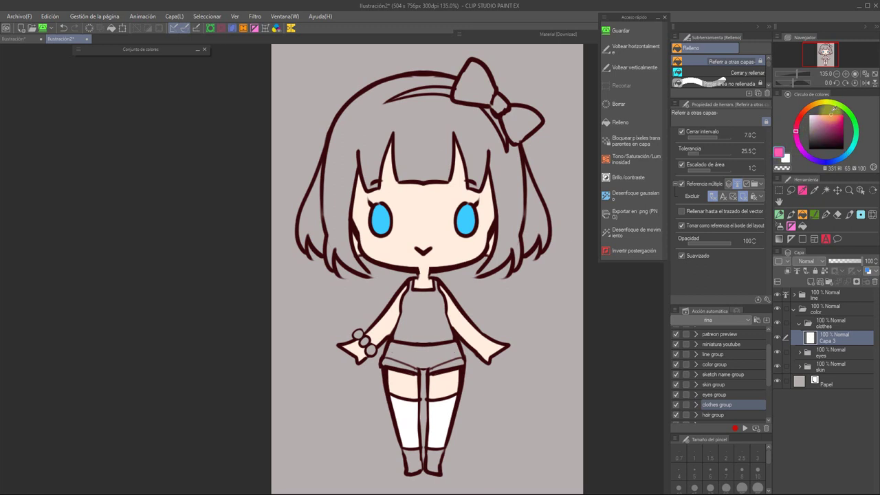
pyautogui.click(431, 461)
pyautogui.click(413, 462)
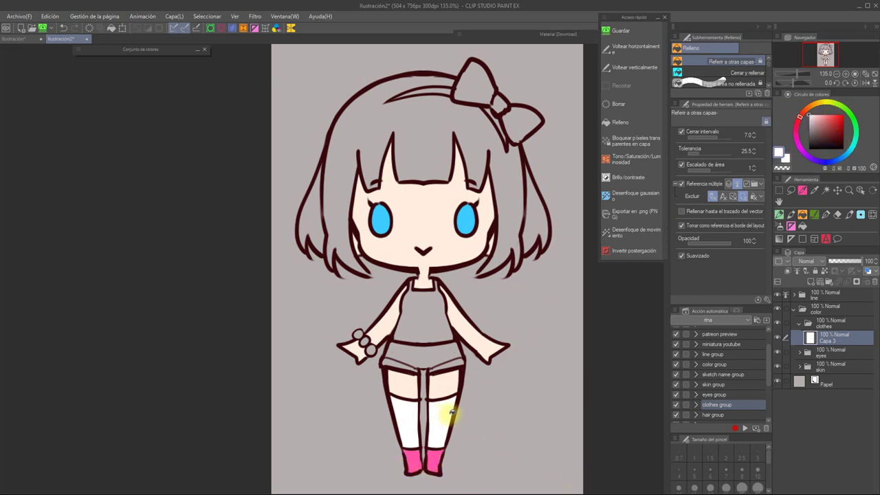
pyautogui.click(812, 116)
pyautogui.click(441, 415)
pyautogui.click(405, 416)
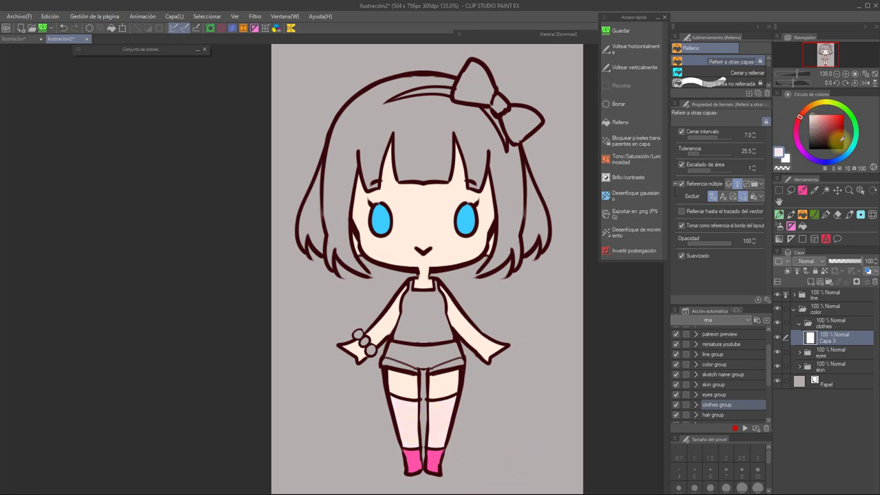
# Step: Add a new layer in the clothes folder and fill the girl's shorts with white on it
pyautogui.click(811, 281)
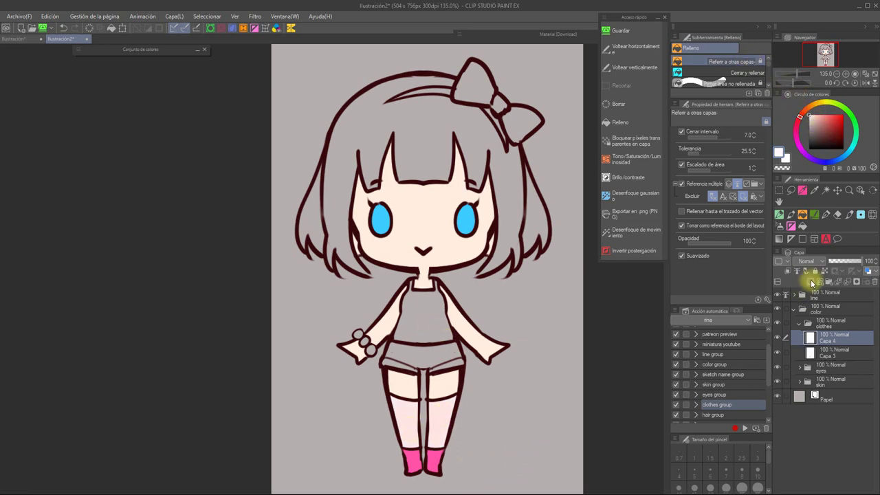
pyautogui.click(428, 334)
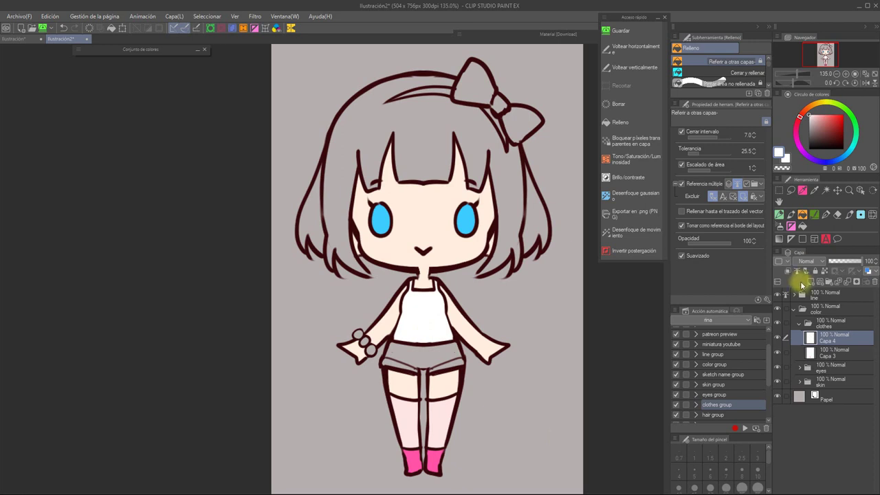
pyautogui.hotkey('ctrl', 'z')
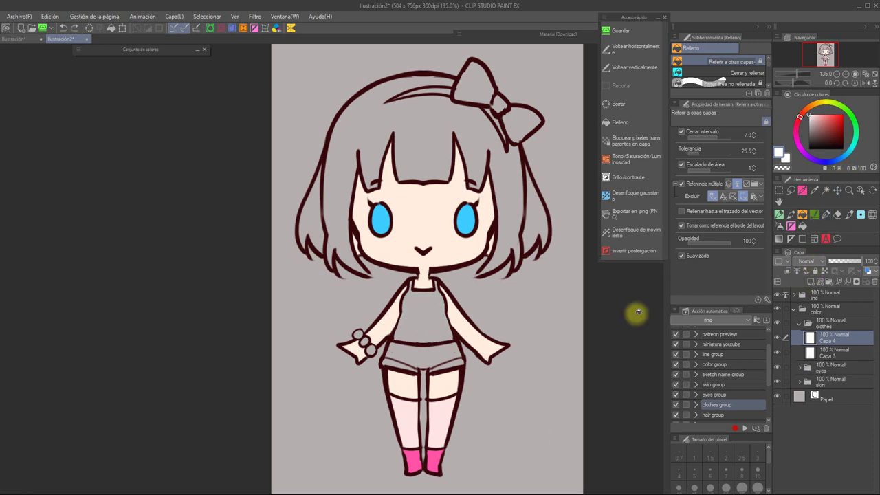
pyautogui.click(448, 352)
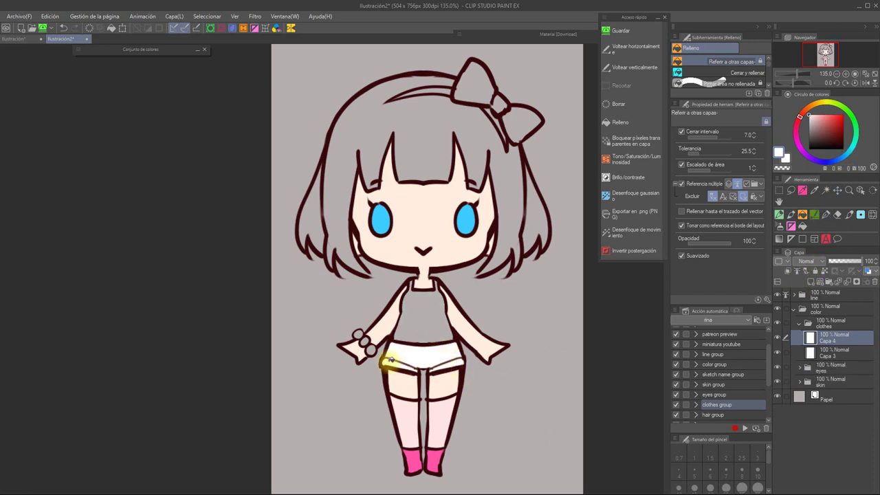
# Step: Add another layer in the clothes folder and fill the tank top with reddish pink
pyautogui.click(810, 281)
pyautogui.click(828, 116)
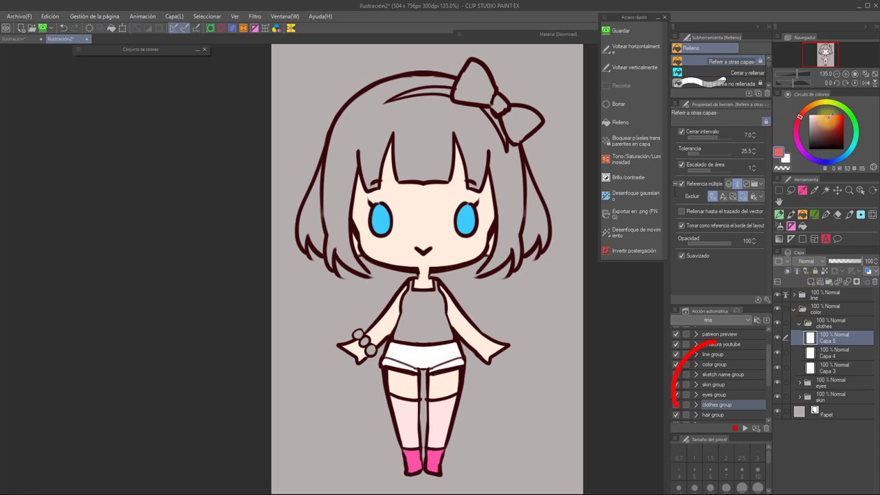
pyautogui.click(796, 125)
pyautogui.click(444, 308)
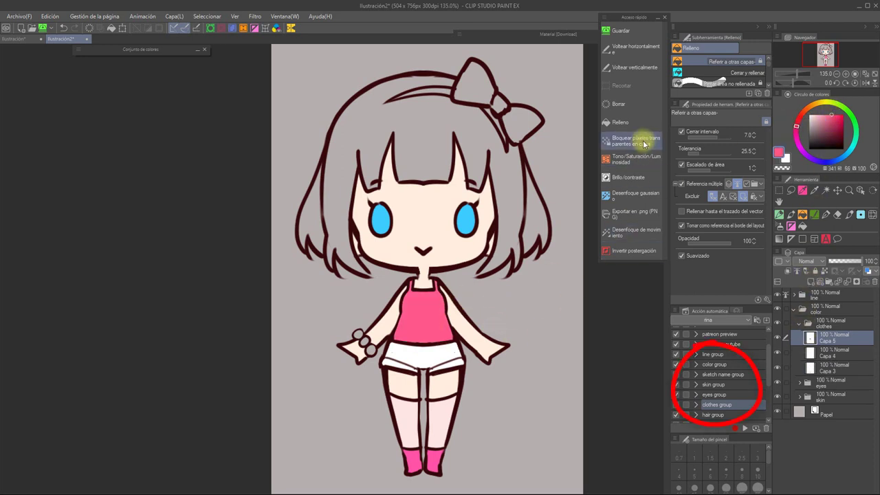
# Step: Lock the top layer's transparent pixels and paint an orange and a yellow stripe across the tank top with the Tata brush at size 17
pyautogui.click(636, 141)
pyautogui.click(805, 111)
pyautogui.click(791, 187)
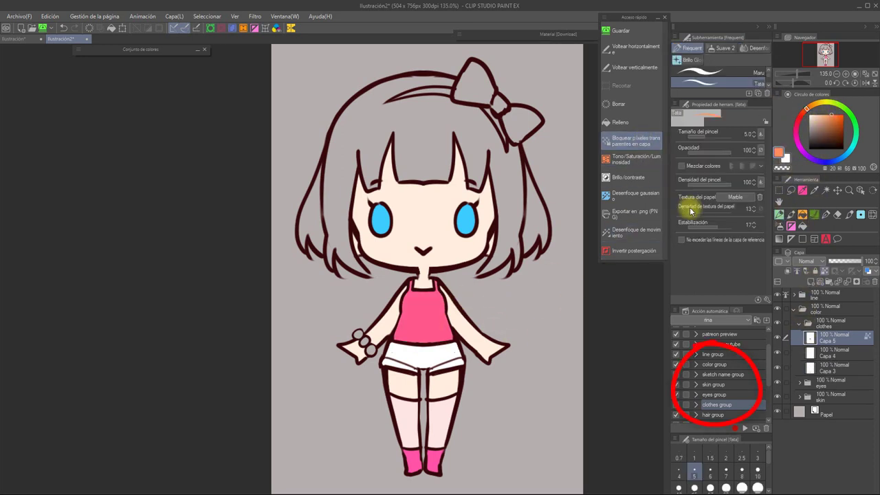
pyautogui.moveTo(421, 302); pyautogui.dragTo(450, 302)
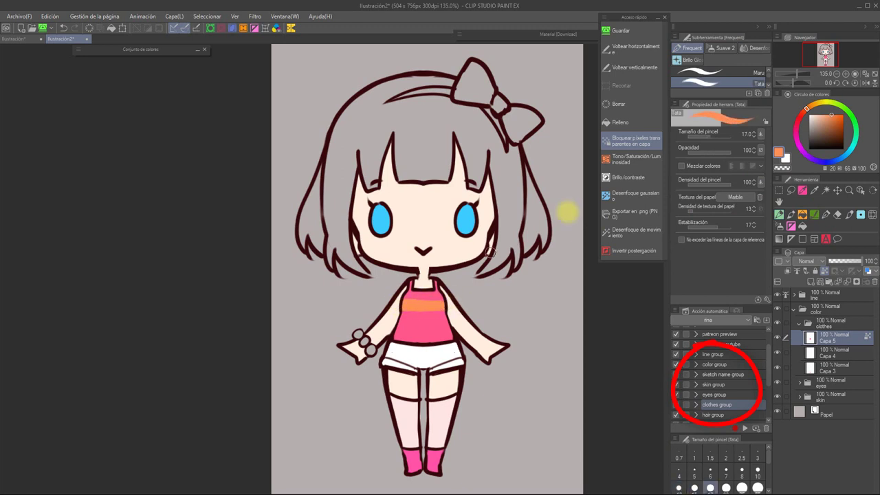
pyautogui.click(820, 104)
pyautogui.moveTo(398, 313); pyautogui.dragTo(450, 311)
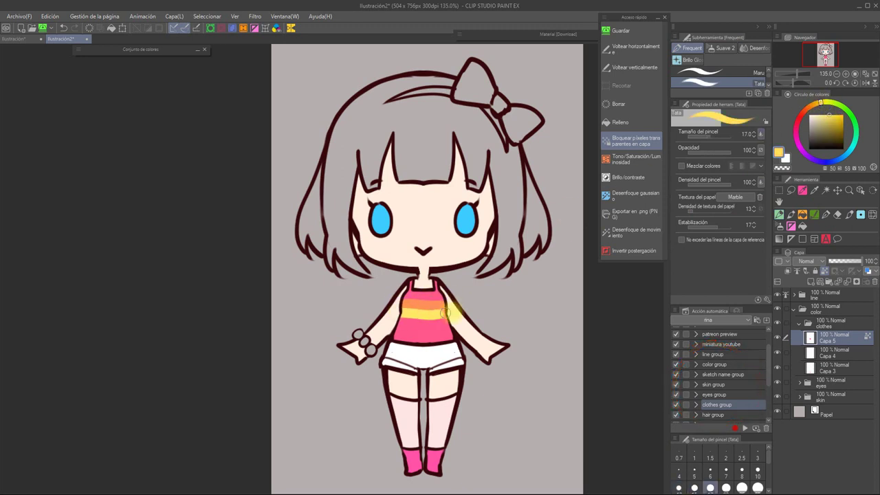
# Step: Paint green, light blue and violet stripes across the lower part of the tank top
pyautogui.click(851, 114)
pyautogui.moveTo(397, 321); pyautogui.dragTo(457, 316)
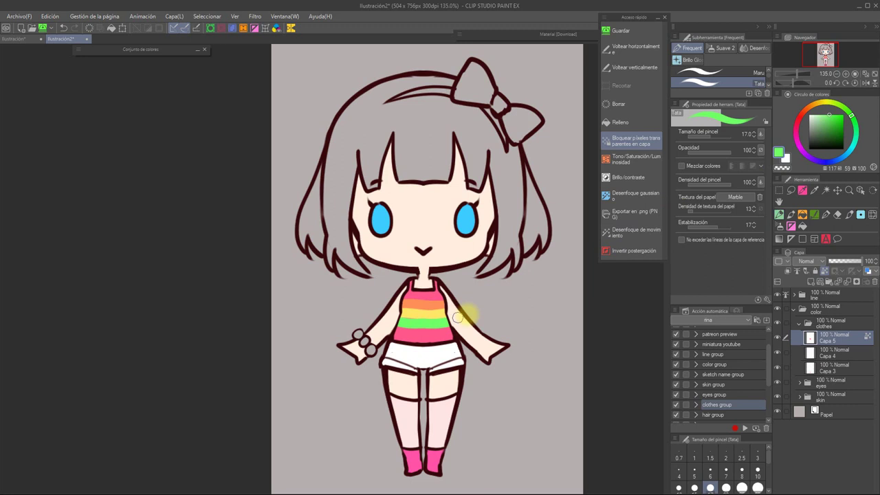
pyautogui.click(851, 149)
pyautogui.moveTo(393, 330); pyautogui.dragTo(454, 325)
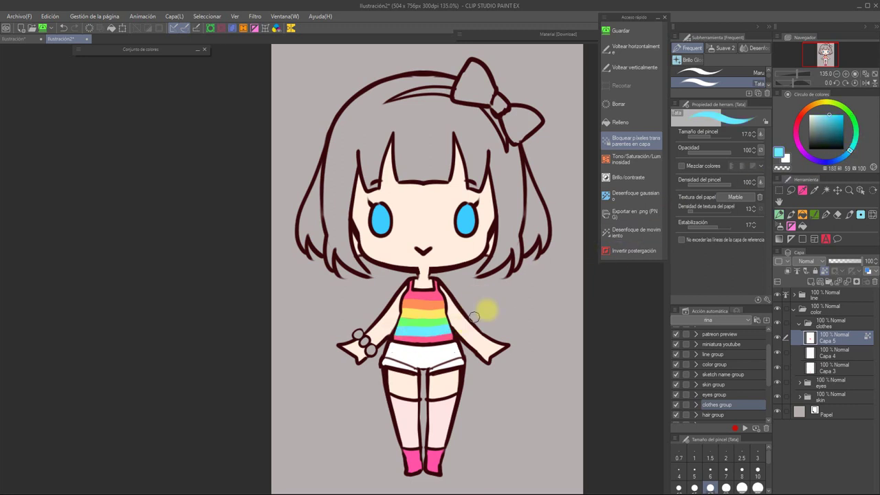
pyautogui.click(818, 160)
pyautogui.moveTo(397, 337); pyautogui.dragTo(451, 337)
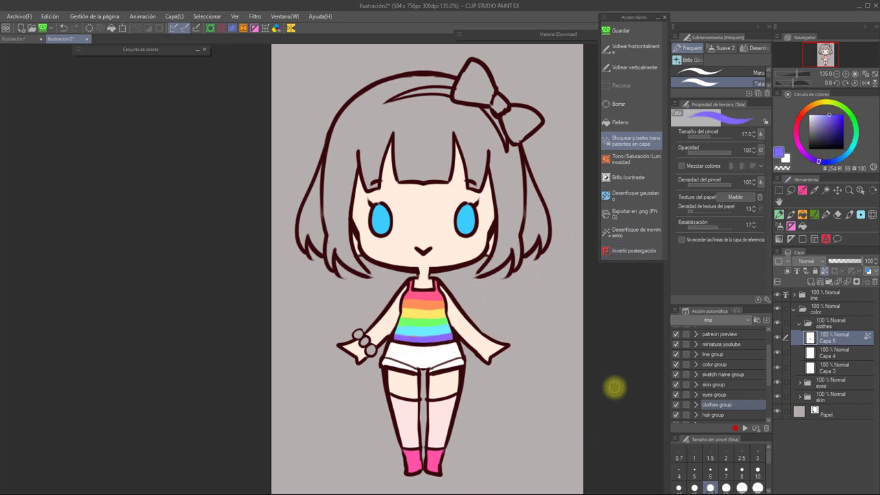
# Step: Add a new layer and fill the three bracelet beads with red, green and purple, starting from the lowest bead
pyautogui.click(812, 281)
pyautogui.click(800, 121)
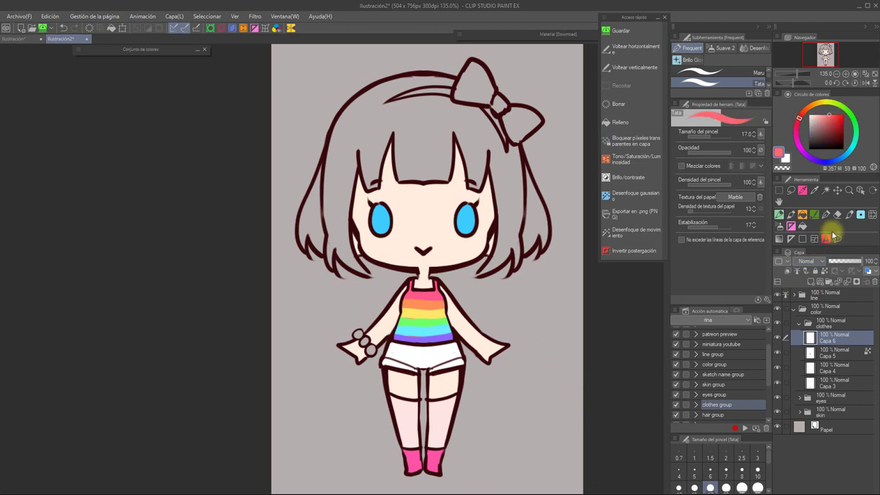
pyautogui.click(802, 215)
pyautogui.click(853, 136)
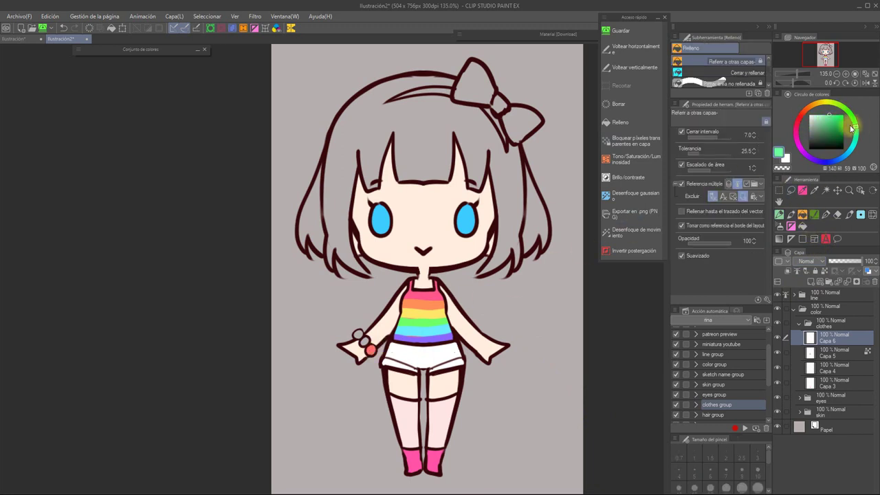
pyautogui.click(365, 340)
pyautogui.click(804, 153)
pyautogui.click(358, 335)
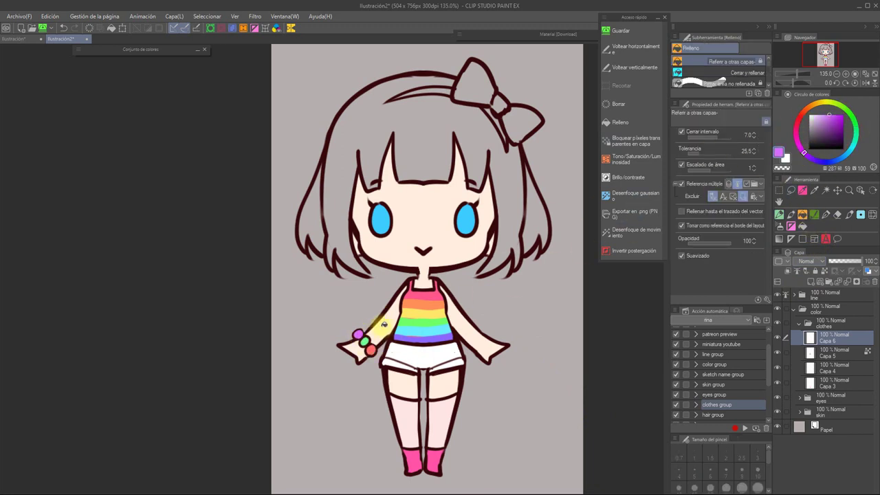
# Step: Add a new layer and fill the hair bow and headband with golden yellow
pyautogui.click(817, 105)
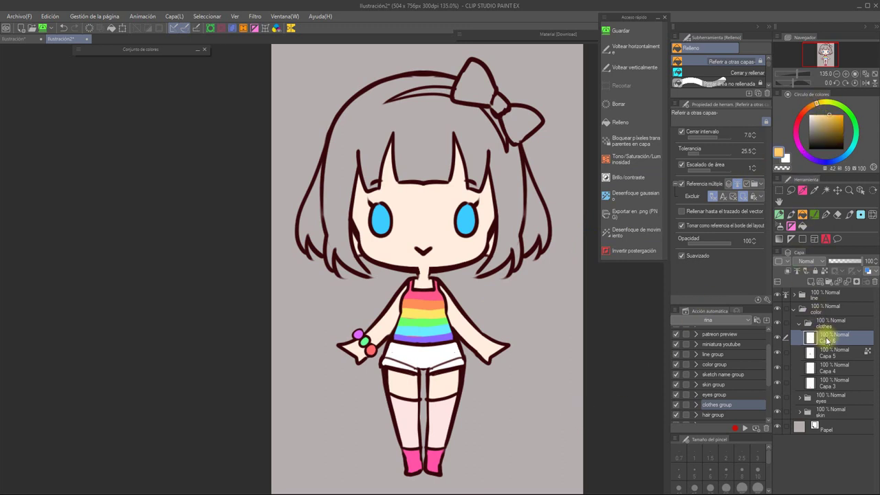
pyautogui.click(810, 281)
pyautogui.click(521, 121)
pyautogui.click(497, 103)
pyautogui.click(475, 77)
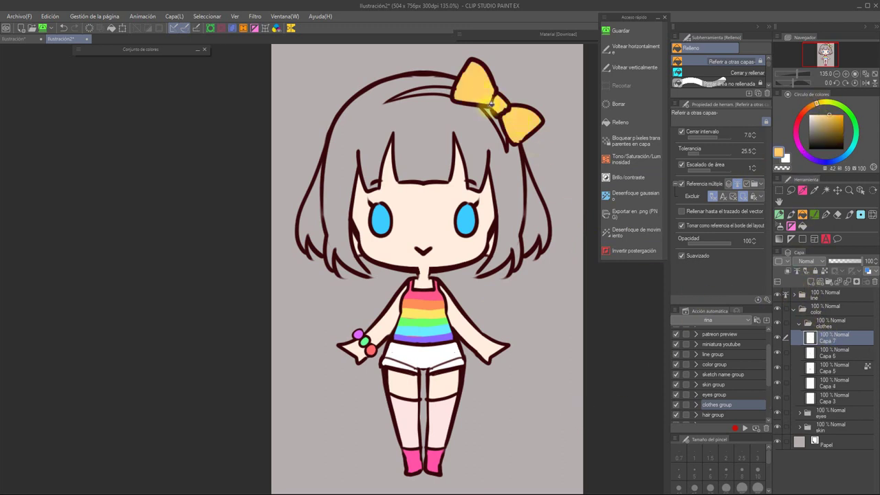
pyautogui.click(437, 87)
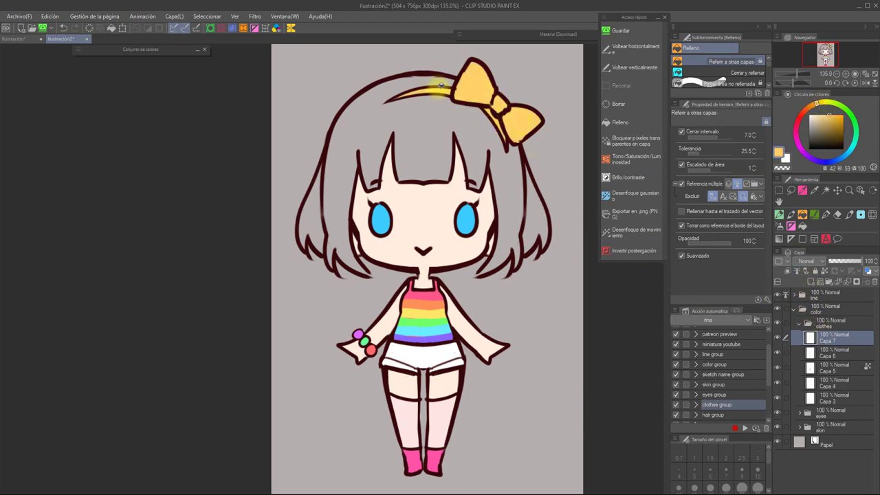
# Step: Collapse the clothes folder, add a hair folder with the hair group action, and fill all the hair with light pink
pyautogui.click(799, 323)
pyautogui.click(726, 415)
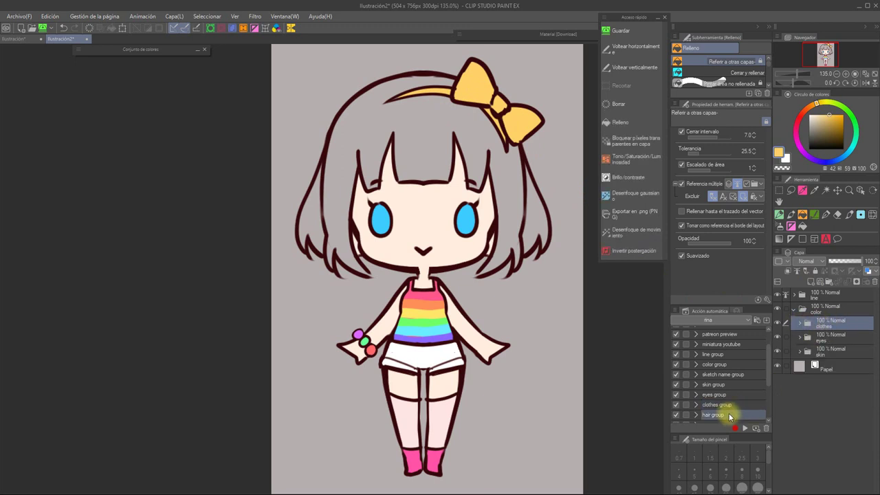
pyautogui.click(800, 122)
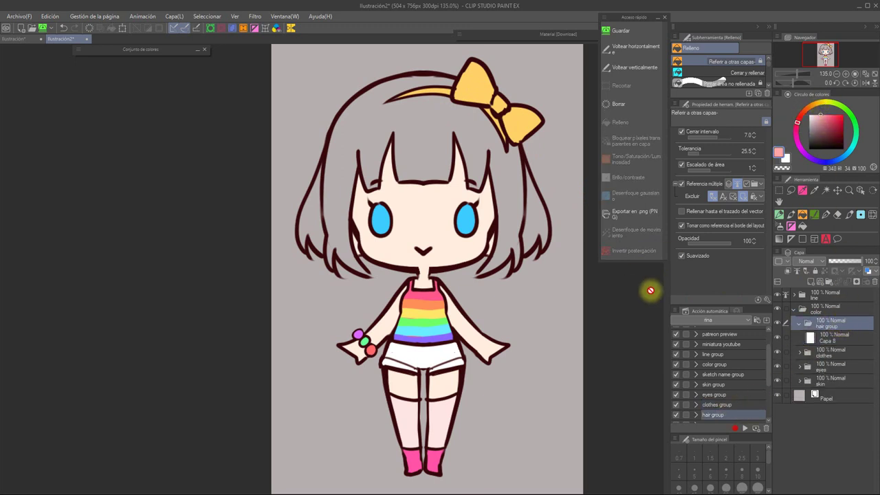
pyautogui.click(841, 337)
pyautogui.click(511, 200)
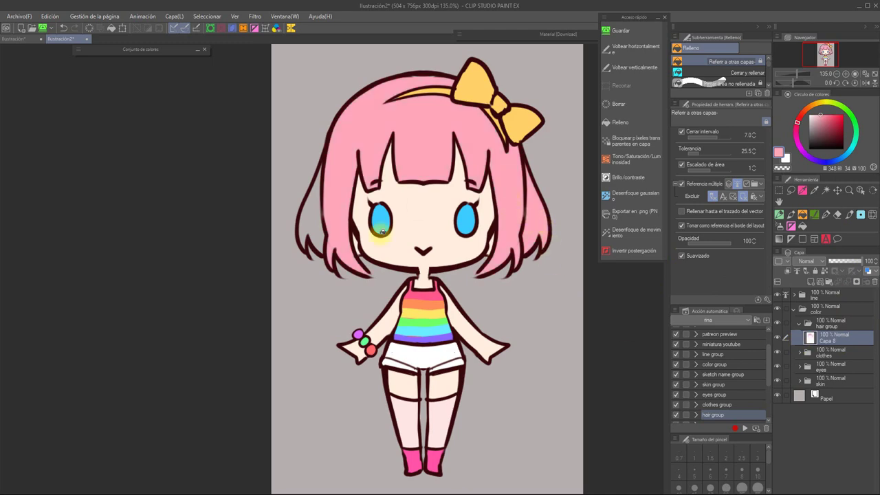
pyautogui.click(310, 235)
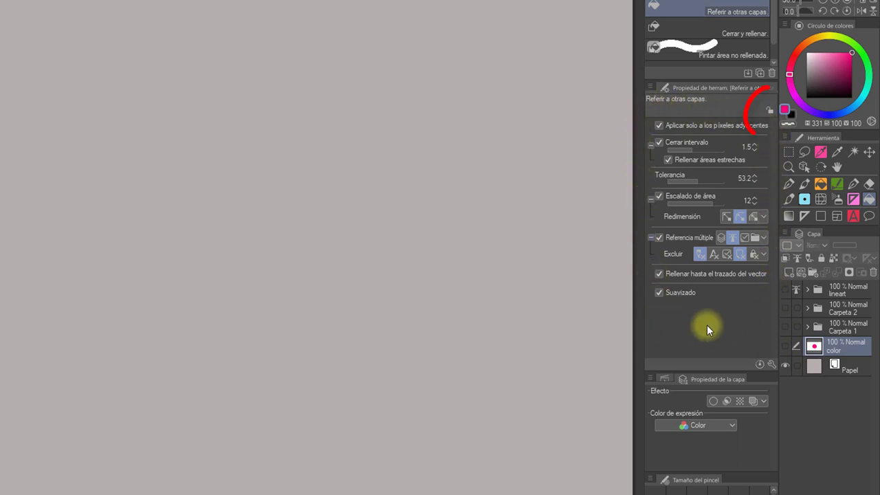
# Step: Lock the Referir a otras capas subtool and try gap closing 13.3, tolerance 16.0, area scaling -10 and no adjacent-pixels-only limit
pyautogui.click(770, 109)
pyautogui.click(710, 150)
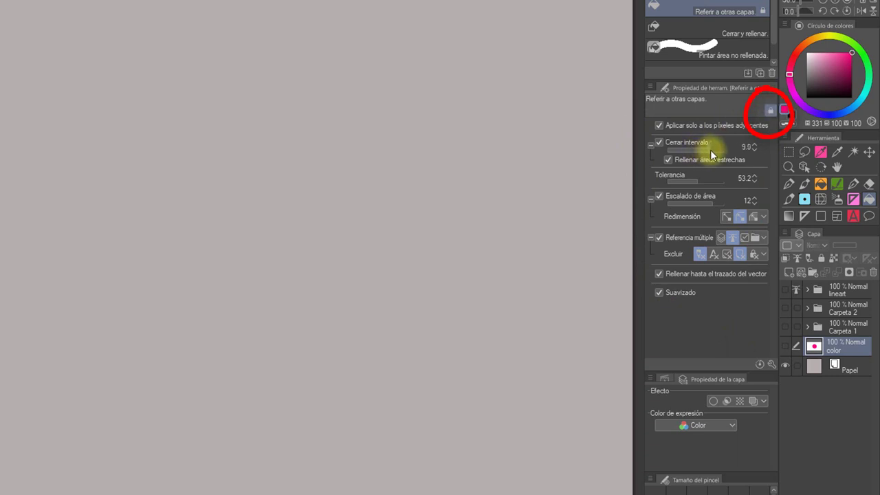
pyautogui.click(684, 182)
pyautogui.click(695, 202)
pyautogui.click(756, 217)
pyautogui.click(721, 237)
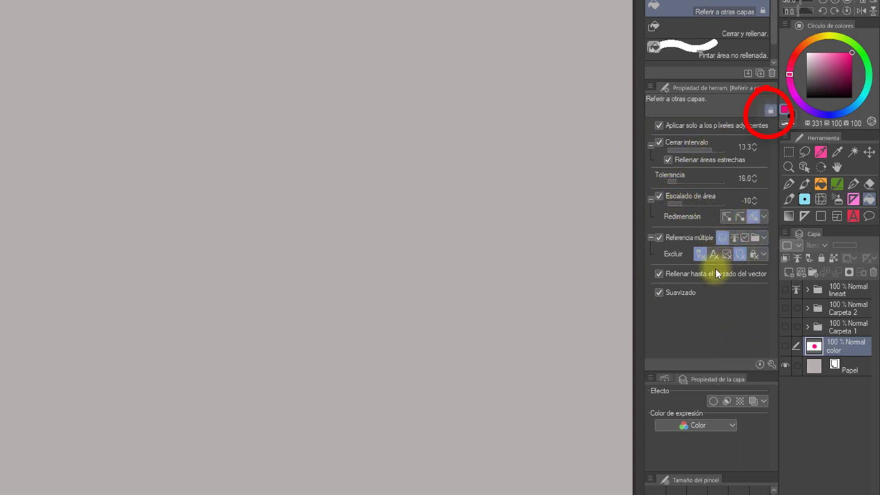
pyautogui.click(729, 125)
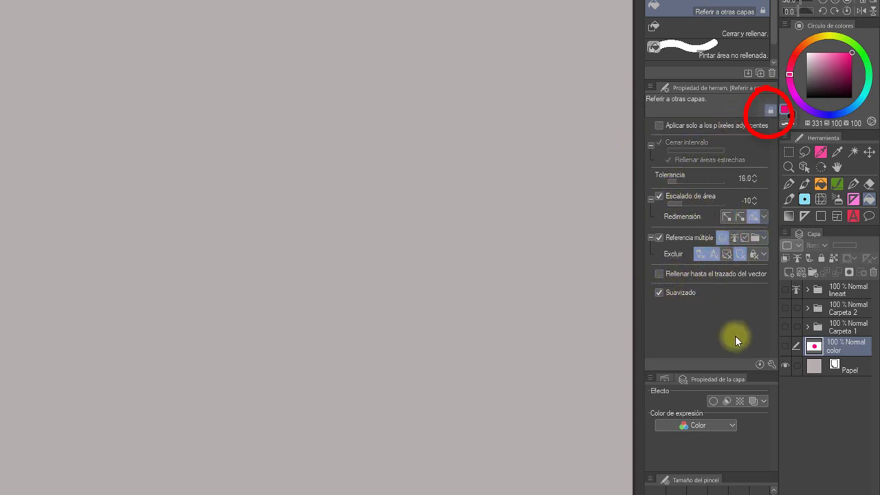
# Step: Switch to the pencil and back to the fill tool to restore its locked settings
pyautogui.click(790, 186)
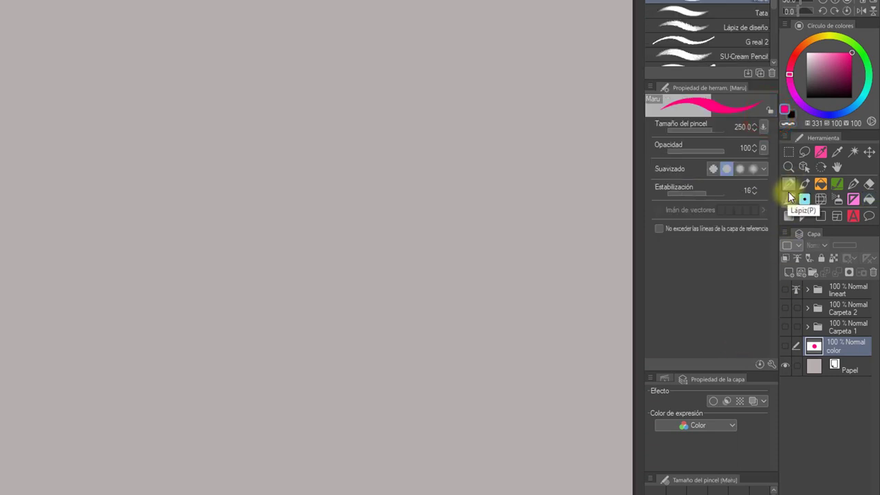
pyautogui.click(870, 200)
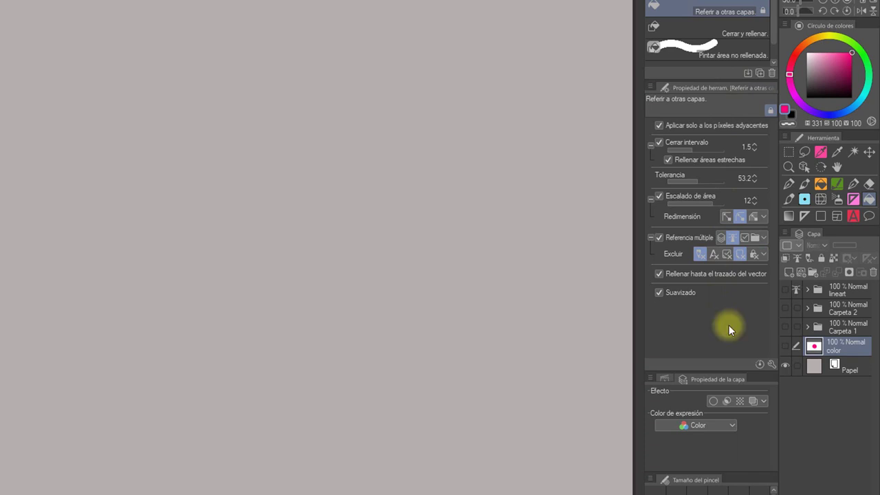
# Step: Open the fill subtool's details and hide the adjacent-pixels, gap closing, narrow-area and tolerance settings from the tool properties
pyautogui.click(771, 366)
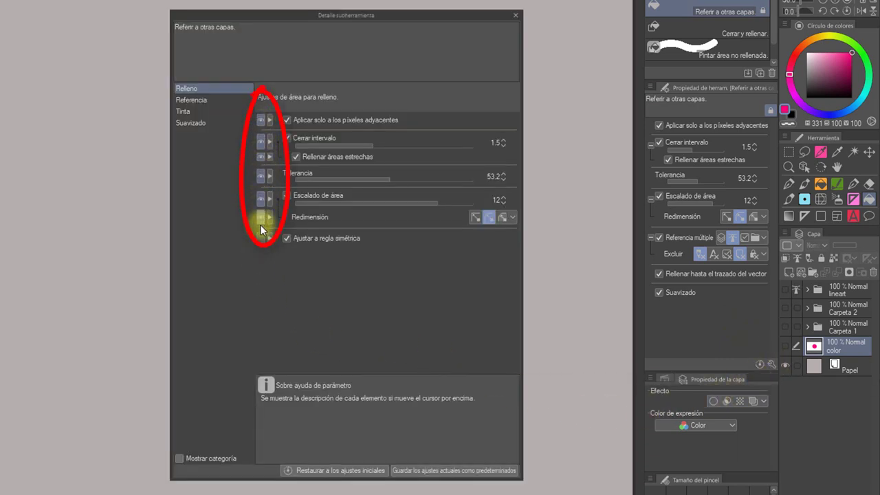
pyautogui.click(262, 121)
pyautogui.click(261, 142)
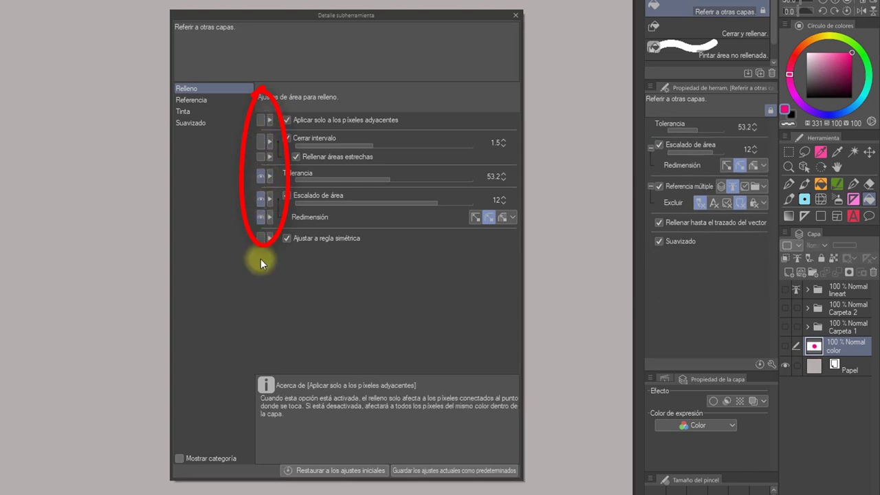
pyautogui.click(261, 175)
# Step: Hide the Excluir reference option and the Suavizado setting from the fill subtool's properties
pyautogui.click(196, 100)
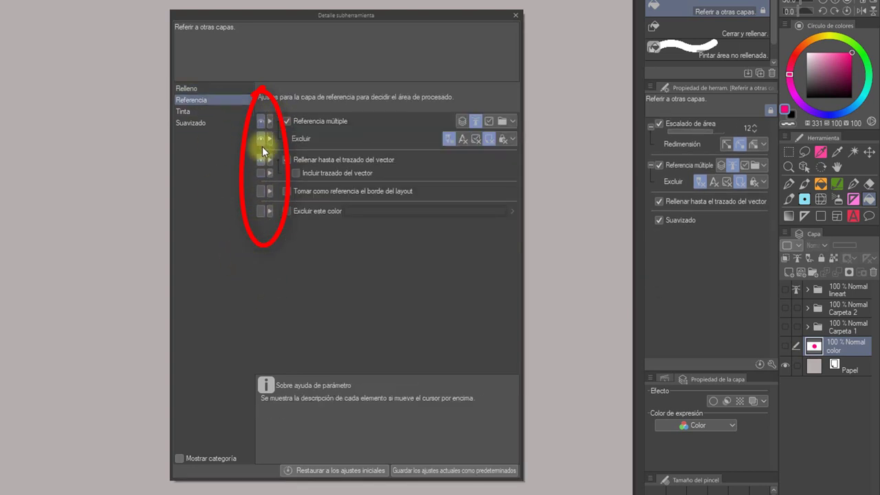
pyautogui.click(262, 147)
pyautogui.click(200, 123)
pyautogui.click(262, 120)
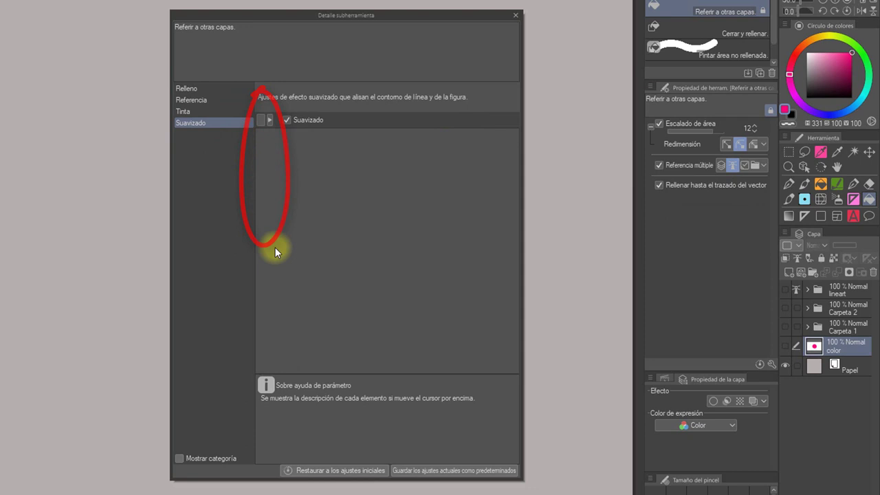
# Step: Change the Opacidad setting in the fill subtool's Tinta category to display as a slider
pyautogui.click(207, 111)
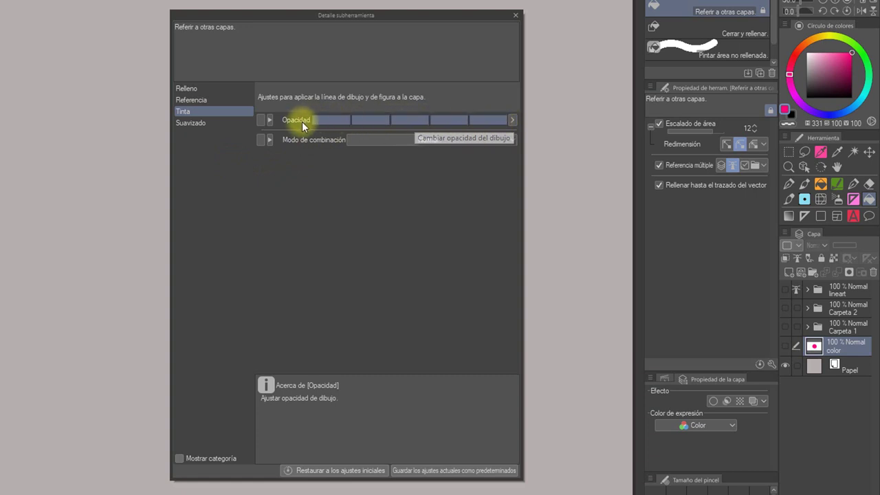
pyautogui.moveTo(421, 122); pyautogui.dragTo(510, 119)
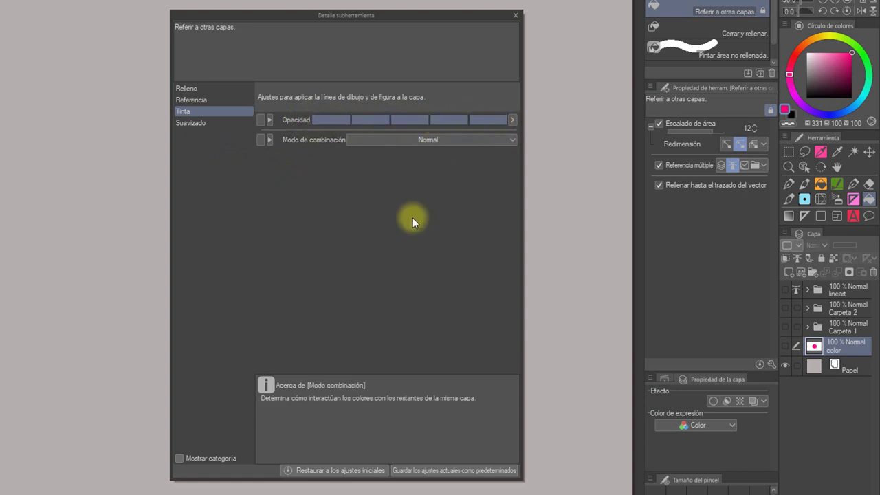
pyautogui.click(270, 121)
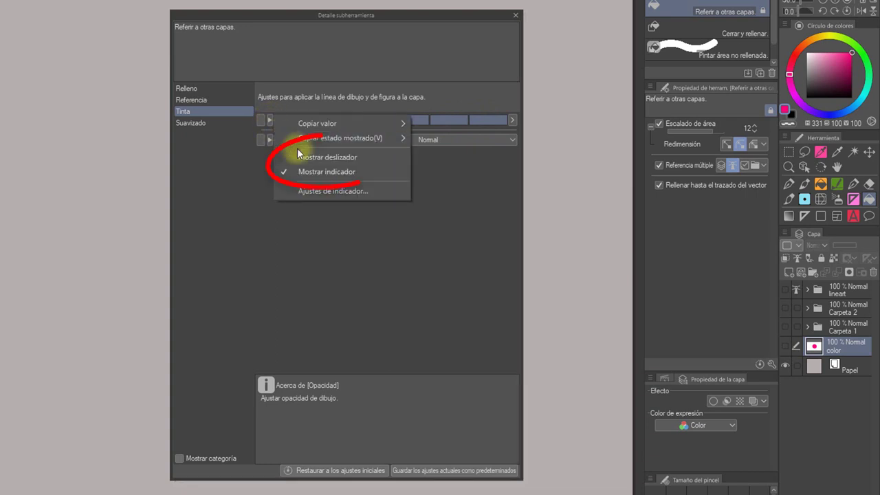
pyautogui.click(358, 157)
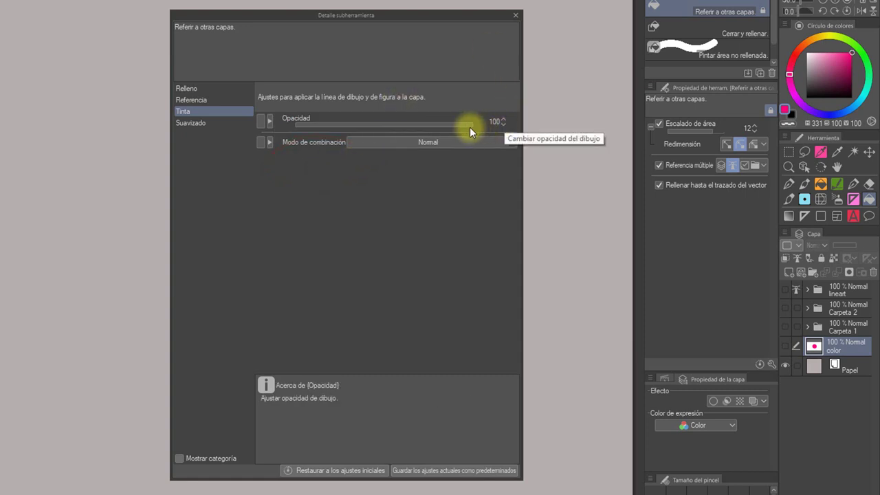
# Step: Try Opacidad slider values of 27 and 60 and return it to 100
pyautogui.moveTo(469, 126); pyautogui.dragTo(350, 143)
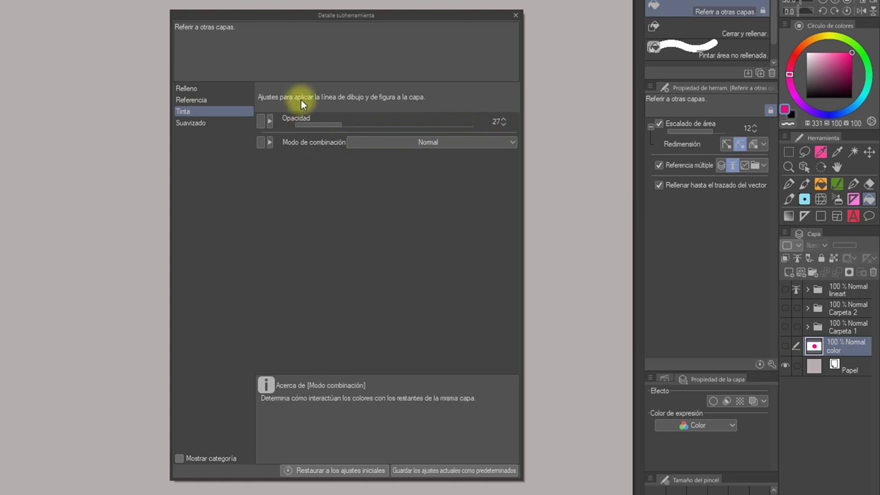
pyautogui.moveTo(364, 122); pyautogui.dragTo(412, 125)
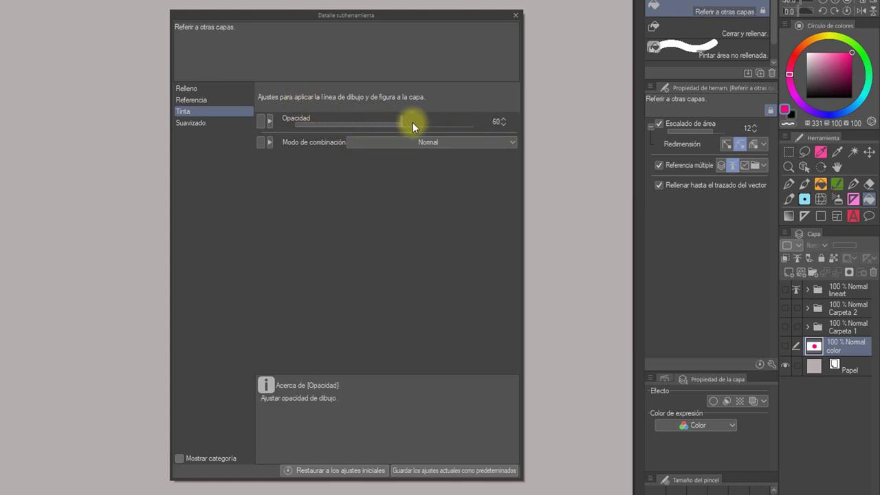
pyautogui.moveTo(471, 126); pyautogui.dragTo(476, 127)
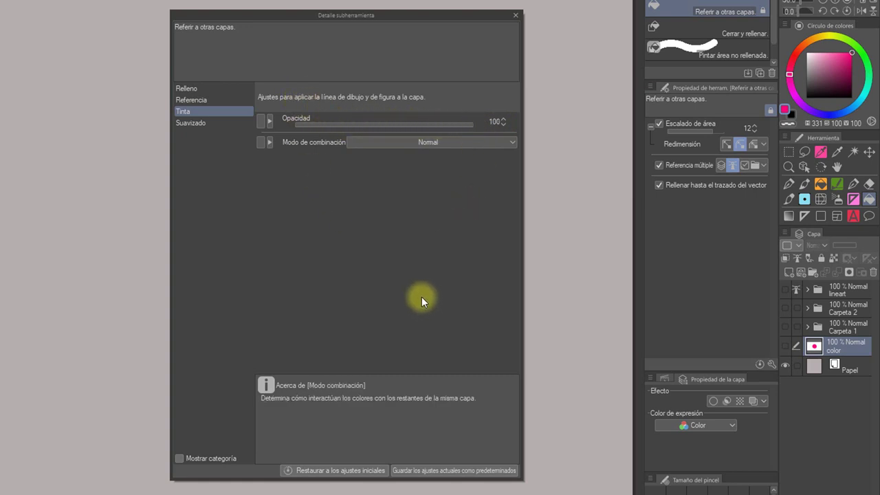
# Step: Switch Opacidad back to the indicator display and set it to the lowest of its five blocks
pyautogui.rightClick(269, 121)
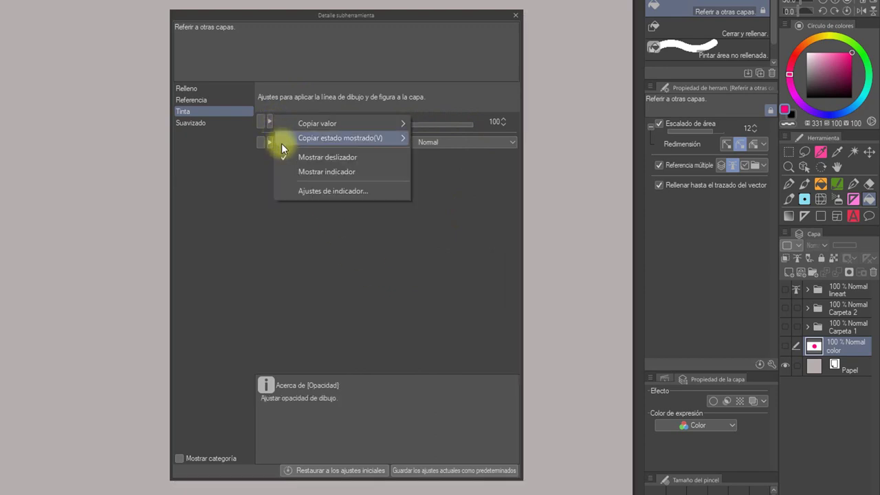
pyautogui.click(326, 172)
pyautogui.click(334, 119)
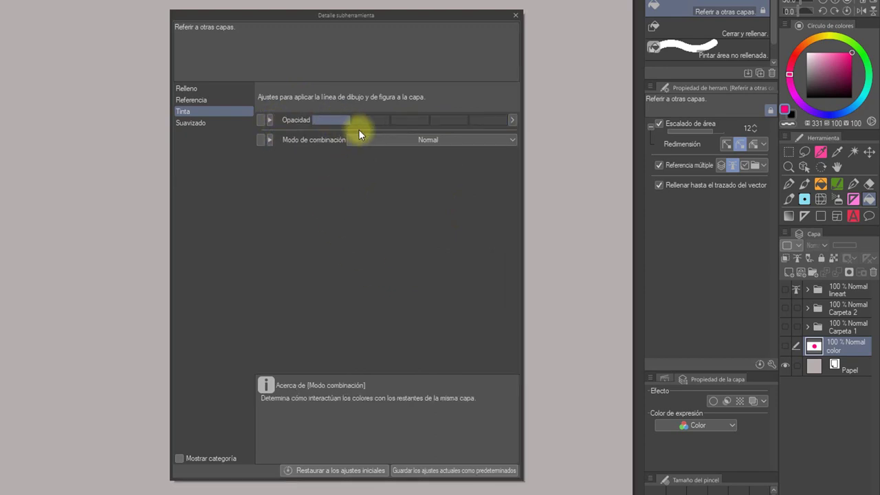